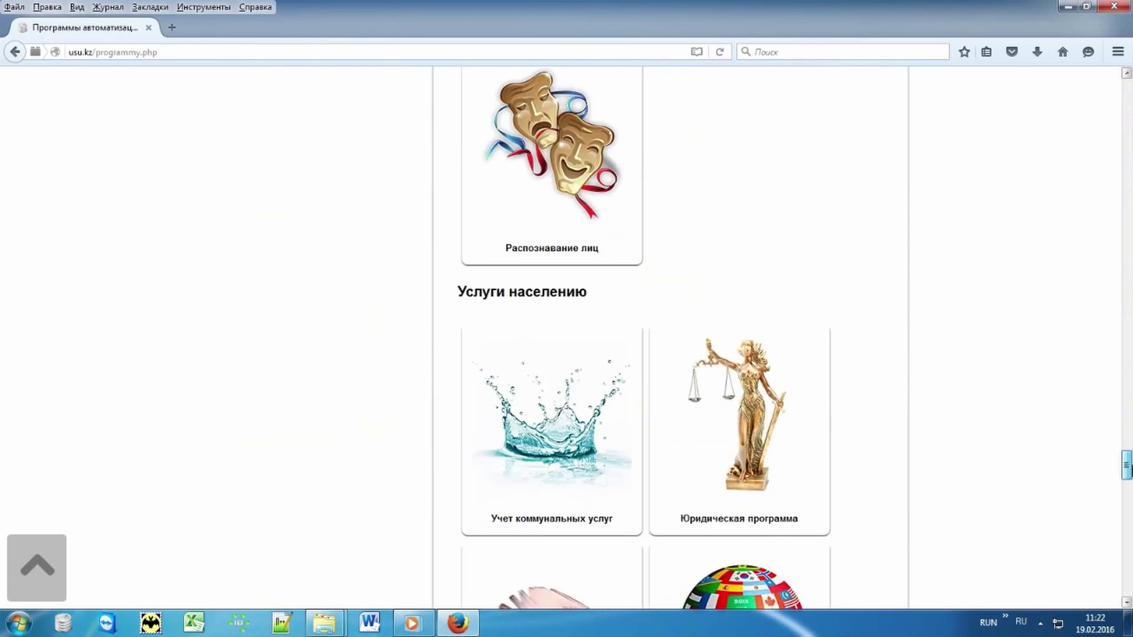
- Open the 'Учет аренды и проката' program page from the usu.kz catalogue
{"action": "left_click", "coordinate": [534, 271]}
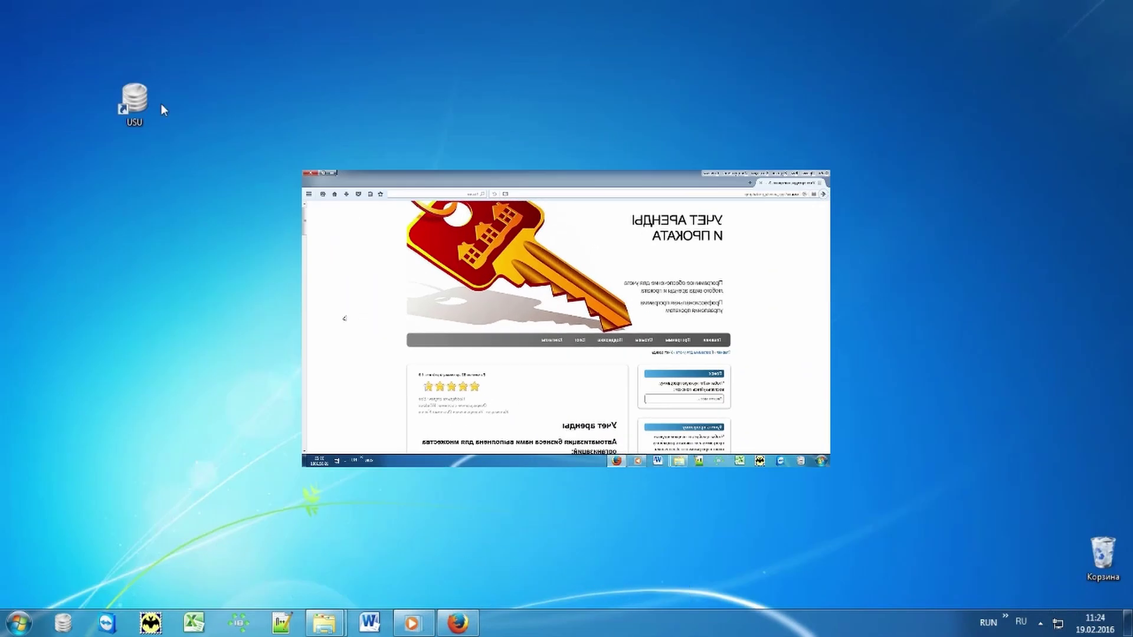
- Launch USU and enter the user name, password and MAIN role at the login dialog
{"action": "double_click", "coordinate": [134, 102]}
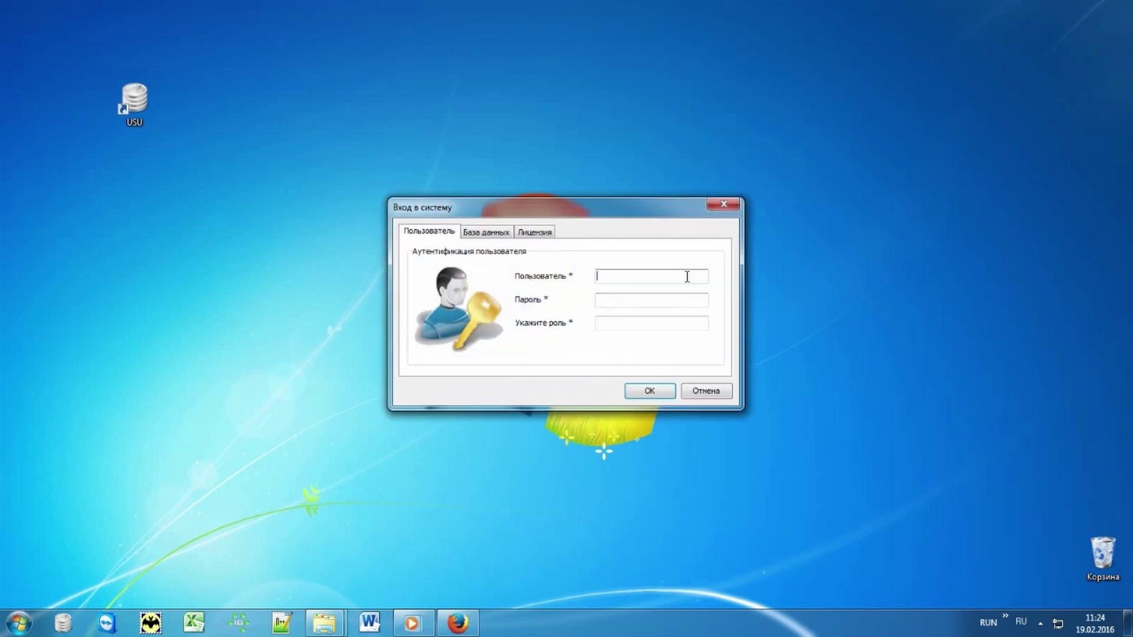
{"action": "type", "text": "KOLAY"}
{"action": "type", "text": "*"}
{"action": "left_click", "coordinate": [672, 320]}
{"action": "type", "text": "MAIN"}
- Log in and expand the Костюмы and Платья categories beside the rental schedule
{"action": "left_click", "coordinate": [661, 392]}
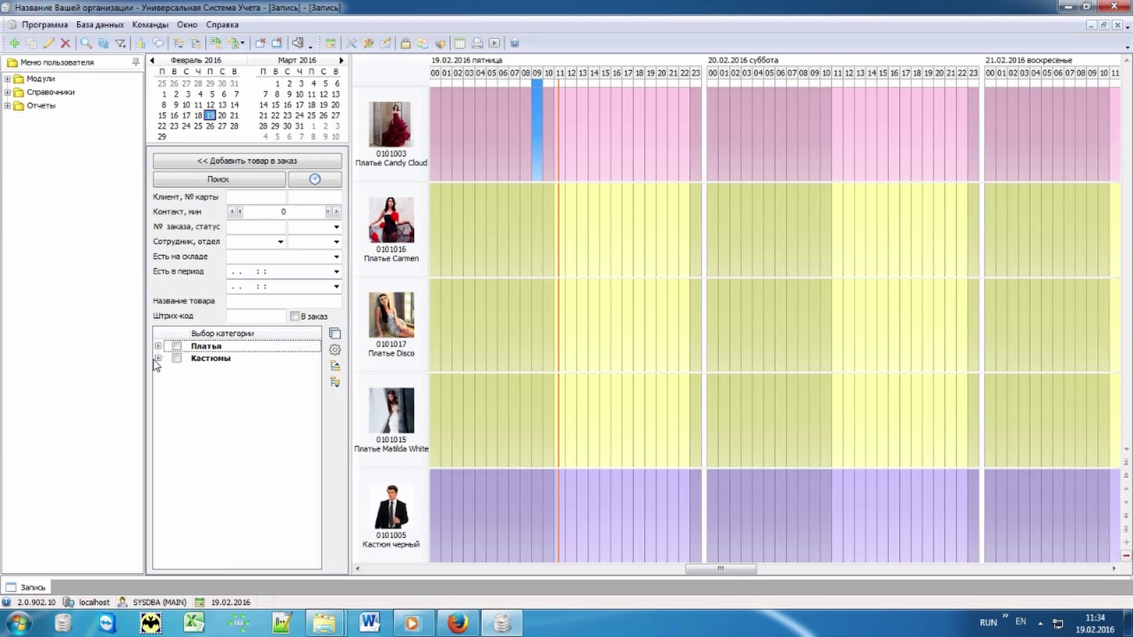
{"action": "left_click", "coordinate": [158, 358]}
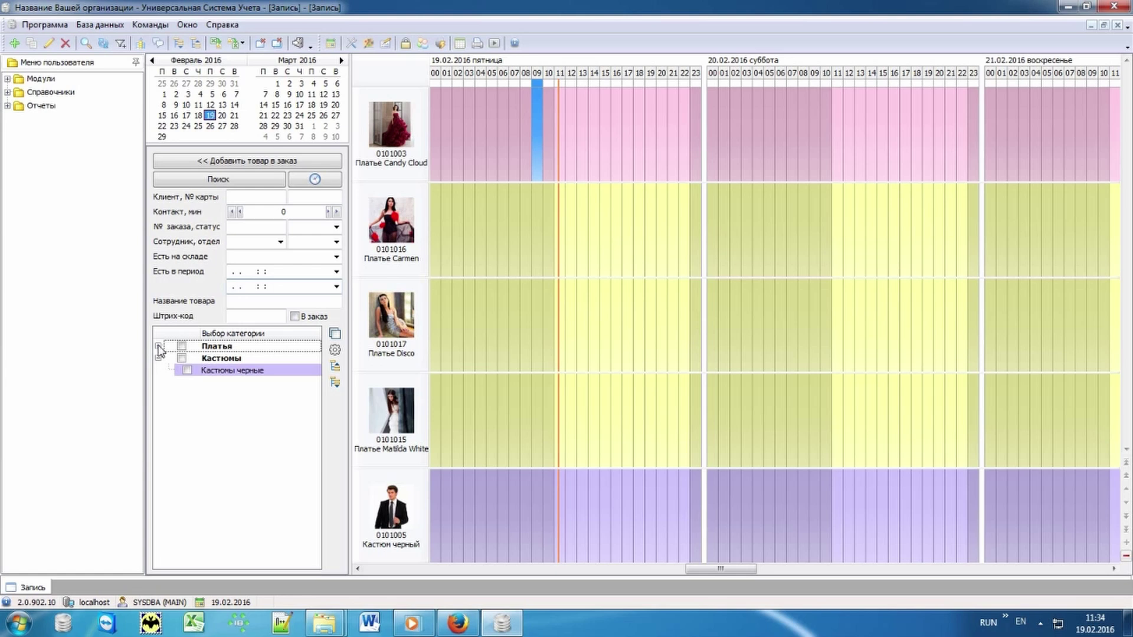
{"action": "left_click", "coordinate": [158, 347]}
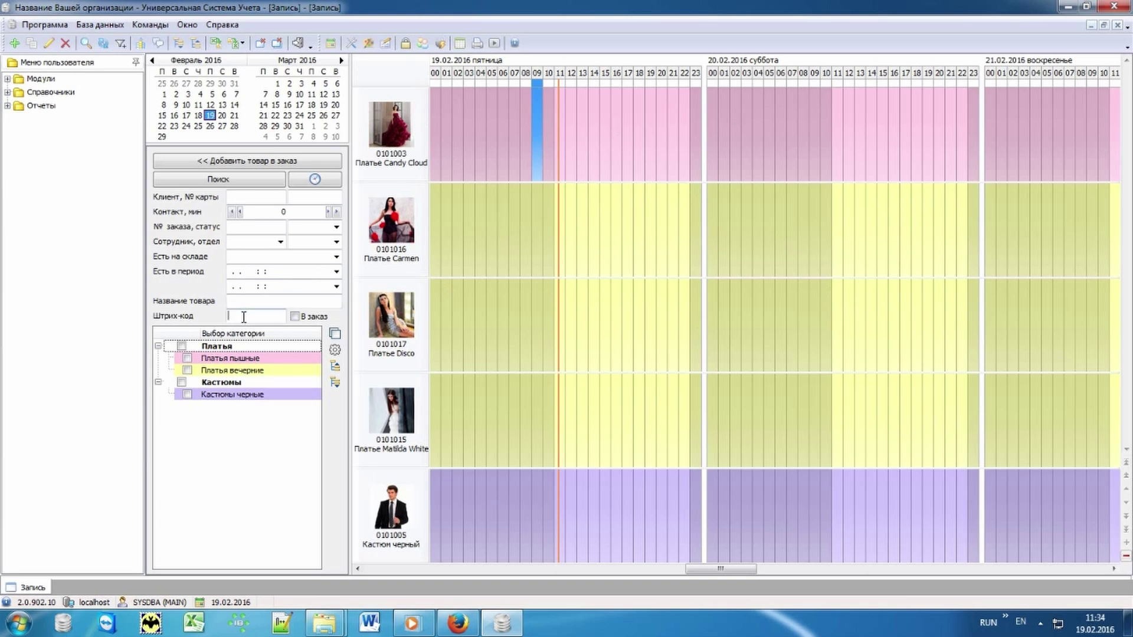
{"action": "left_click", "coordinate": [244, 318]}
- Limit the schedule to hours 11–22 and start a Платье Carmen order at 19.02 17:00
{"action": "left_click", "coordinate": [341, 347]}
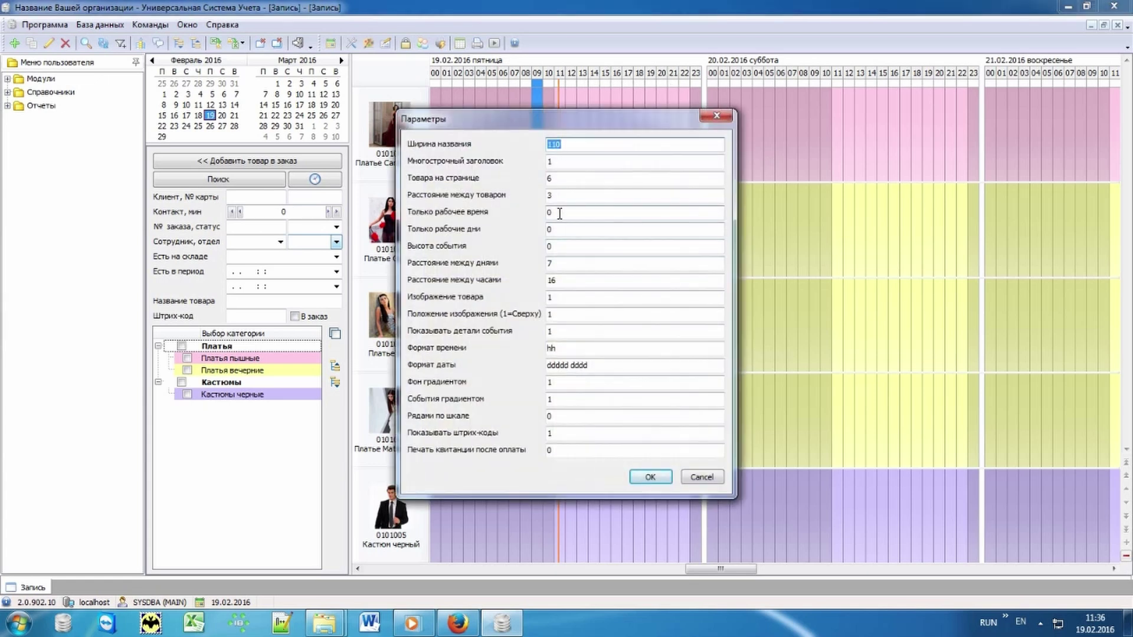
{"action": "left_click", "coordinate": [650, 477]}
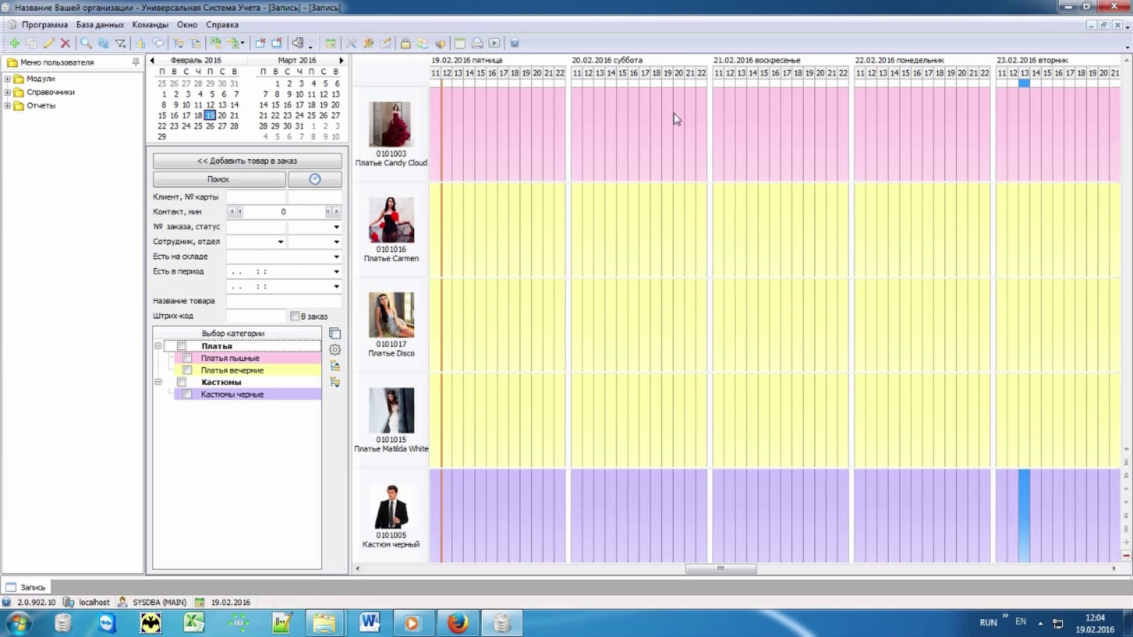
{"action": "left_click", "coordinate": [505, 224]}
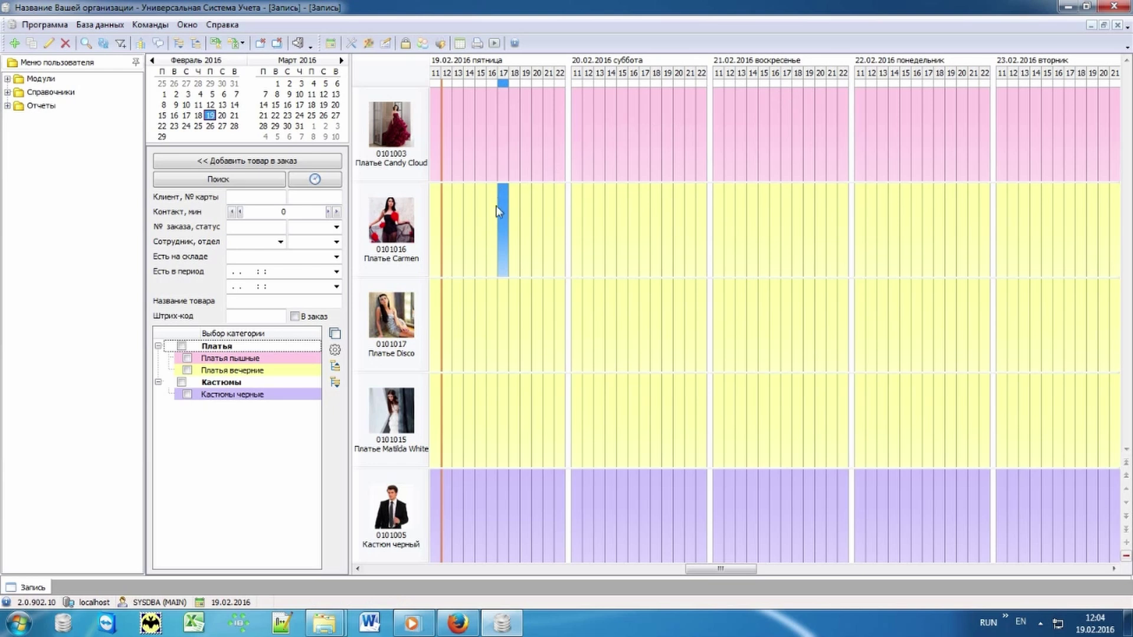
{"action": "double_click", "coordinate": [505, 213]}
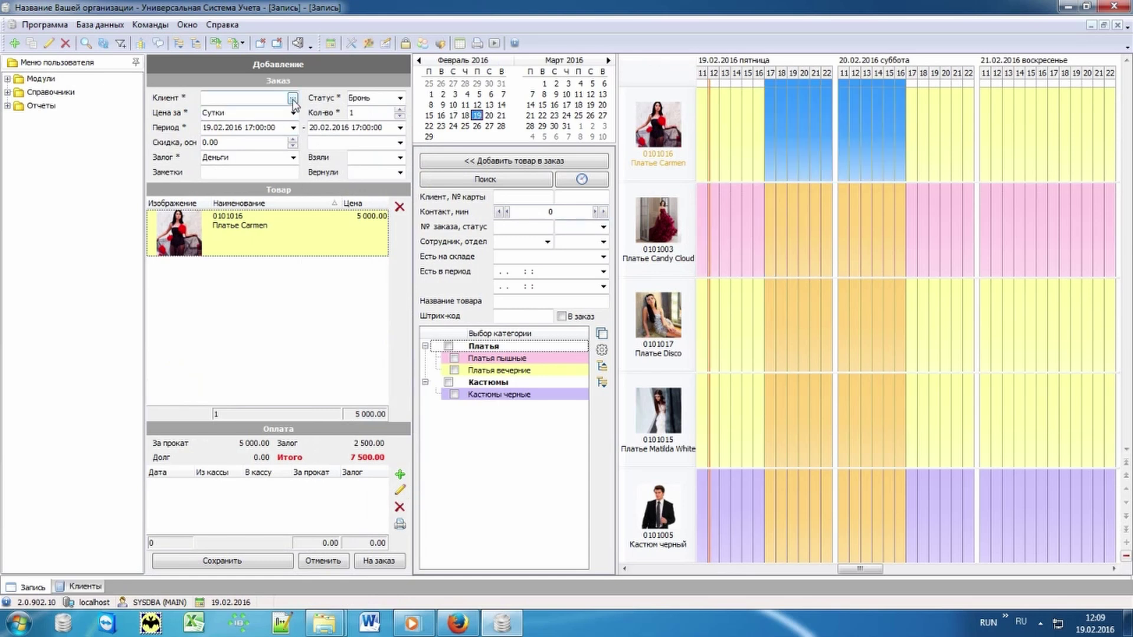
{"action": "left_click", "coordinate": [292, 98]}
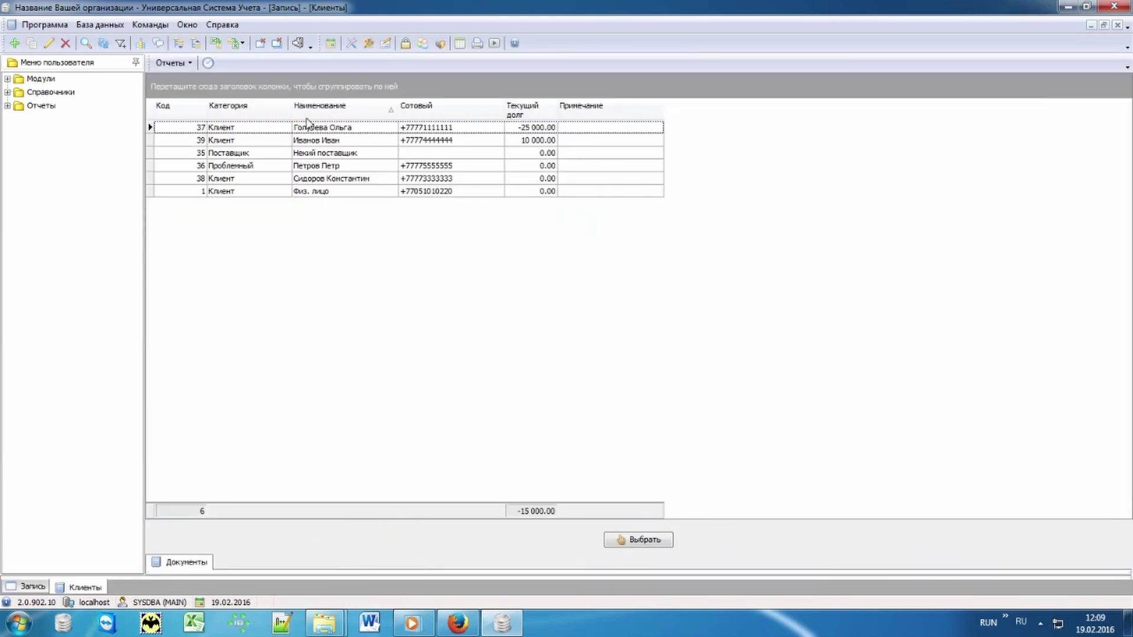
- Add a new client with full name and mobile number to Клиенты, then select it
{"action": "left_click", "coordinate": [369, 131]}
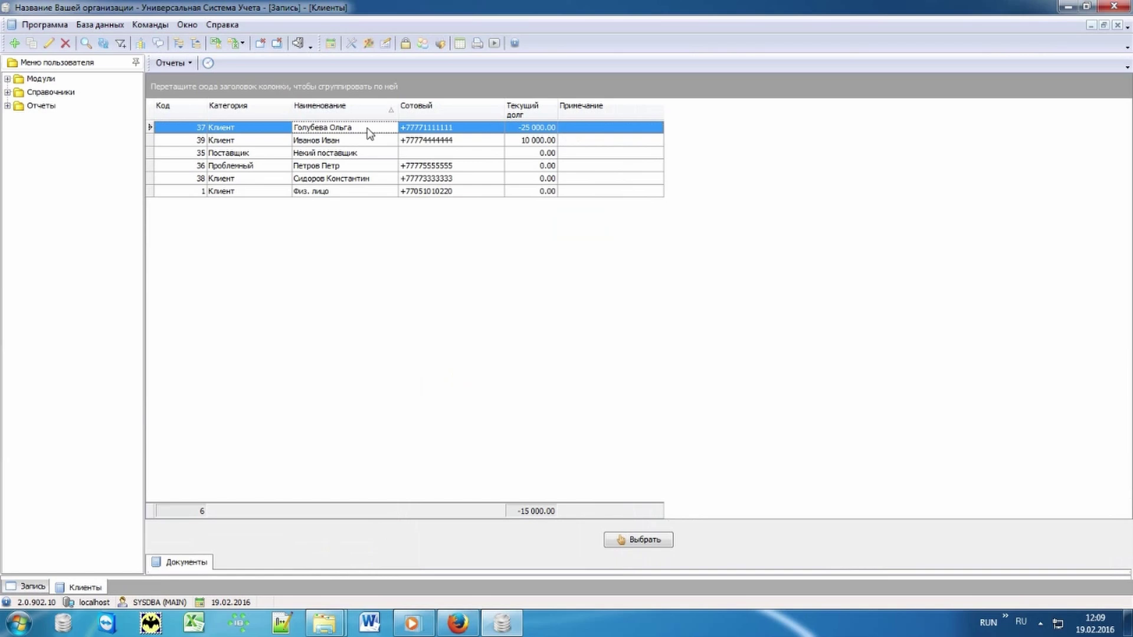
{"action": "type", "text": "пе"}
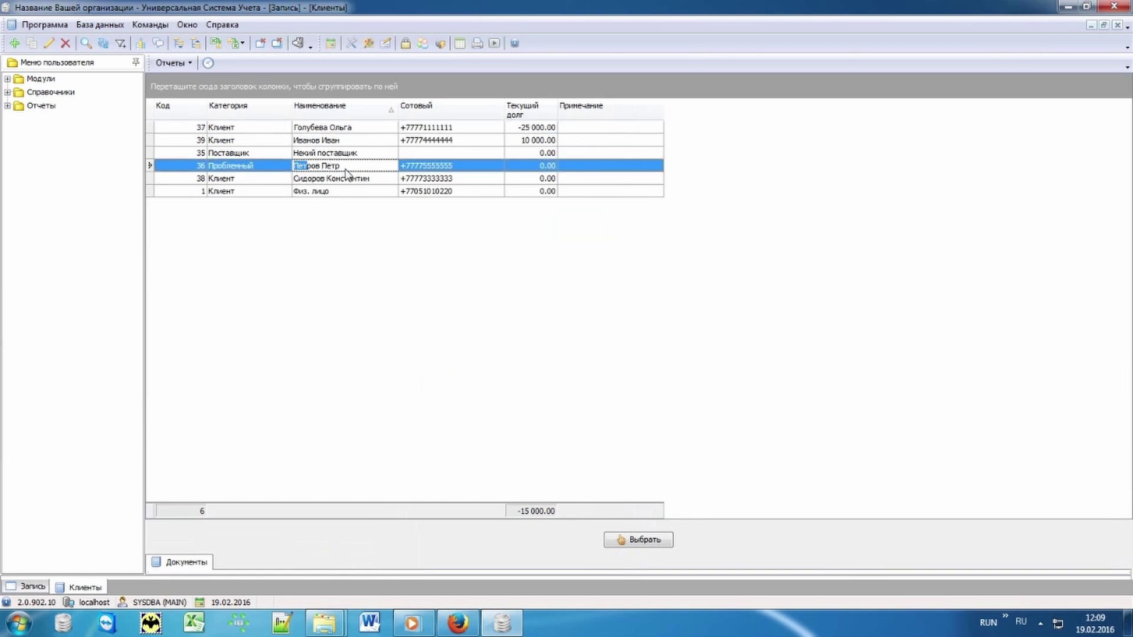
{"action": "right_click", "coordinate": [362, 236]}
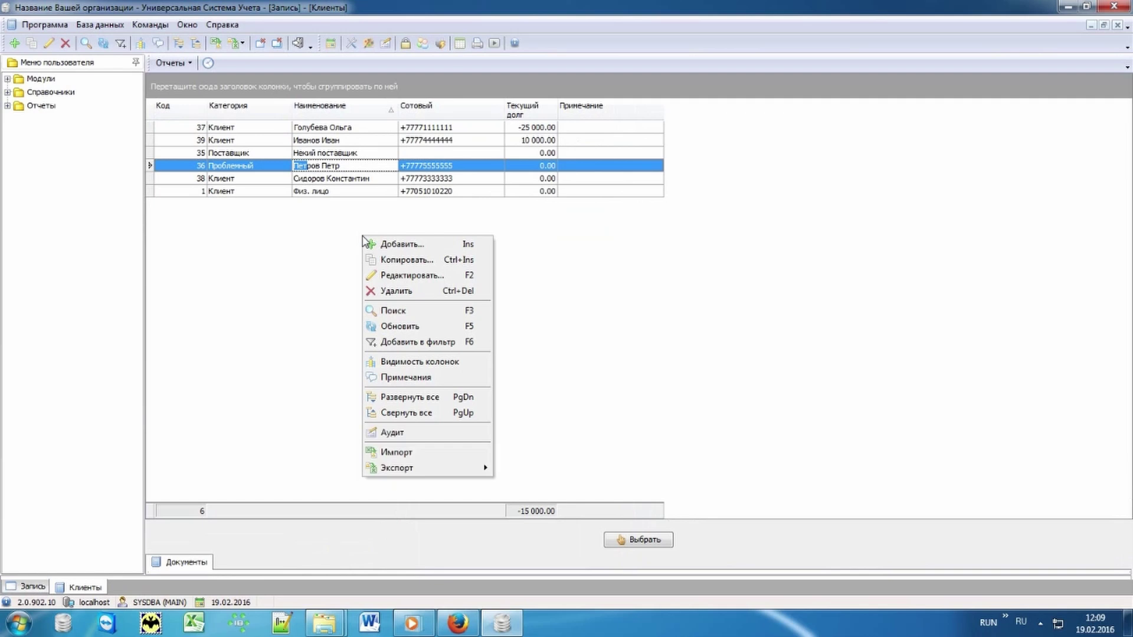
{"action": "left_click", "coordinate": [428, 246]}
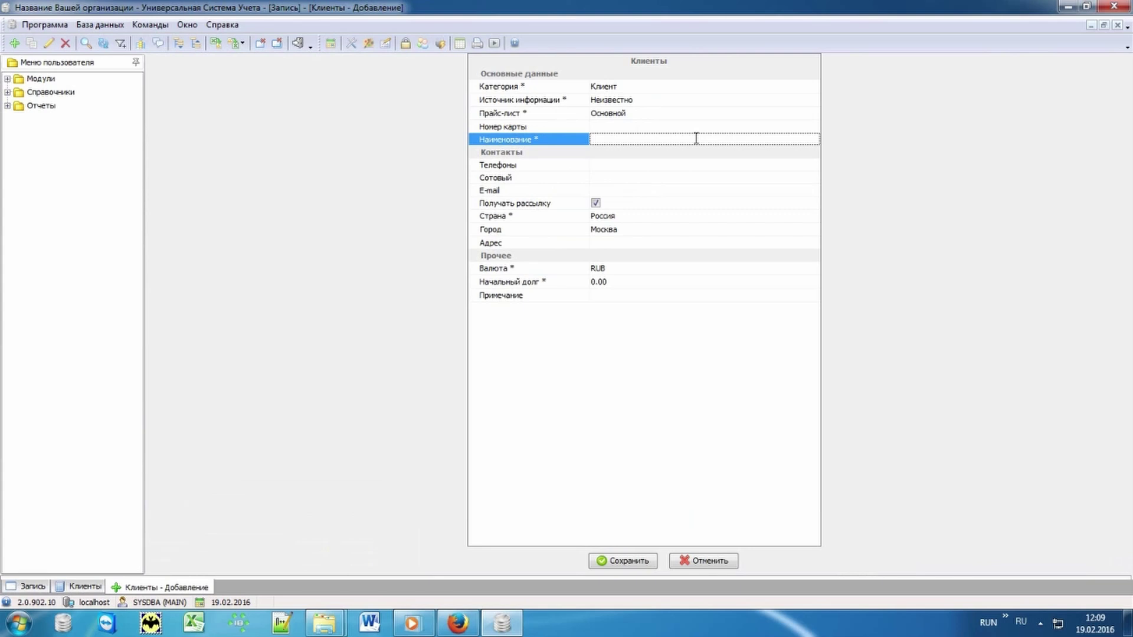
{"action": "left_click", "coordinate": [606, 177]}
{"action": "type", "text": "+77779999999"}
{"action": "left_click", "coordinate": [632, 559]}
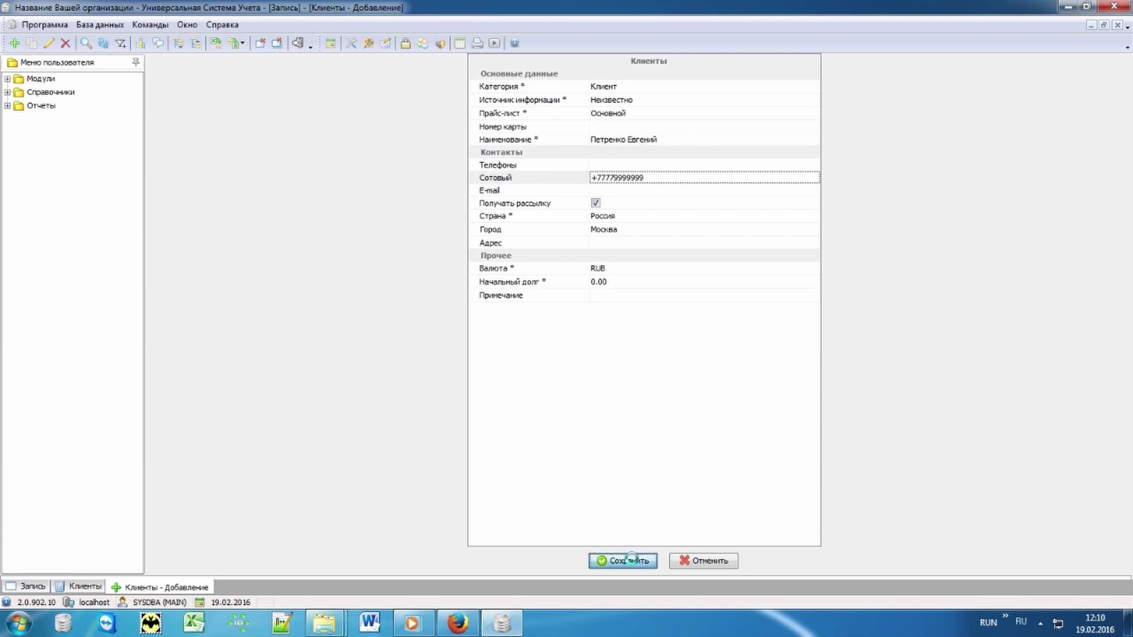
{"action": "left_click", "coordinate": [381, 168]}
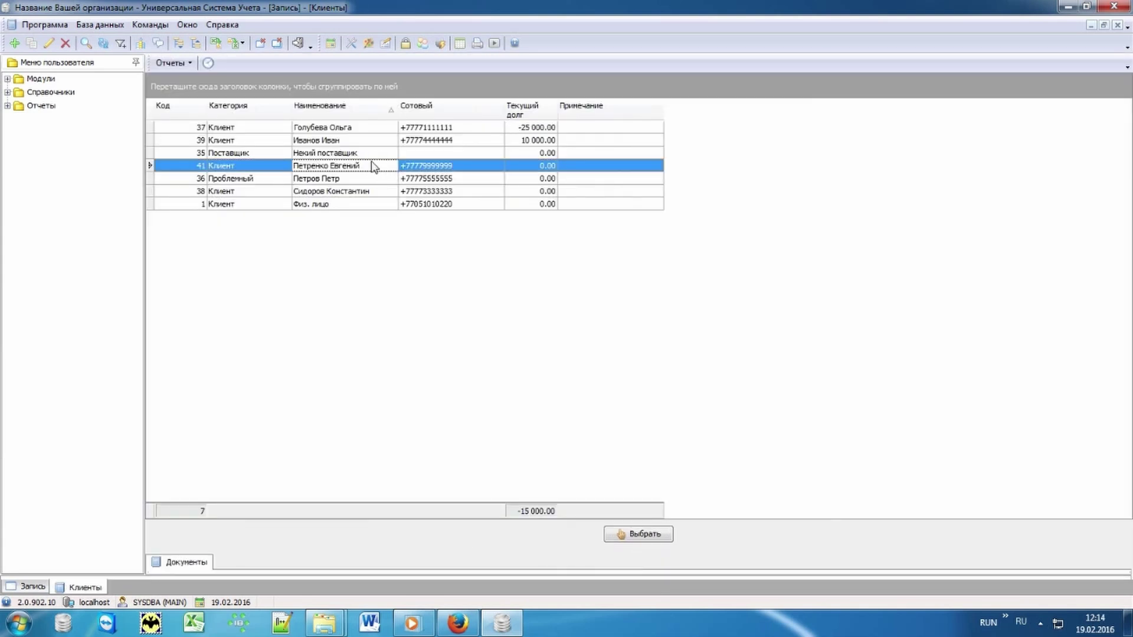
- Assign the new client, add Платье Disco, and save order 04127 totalling 12 500.00
{"action": "double_click", "coordinate": [373, 166]}
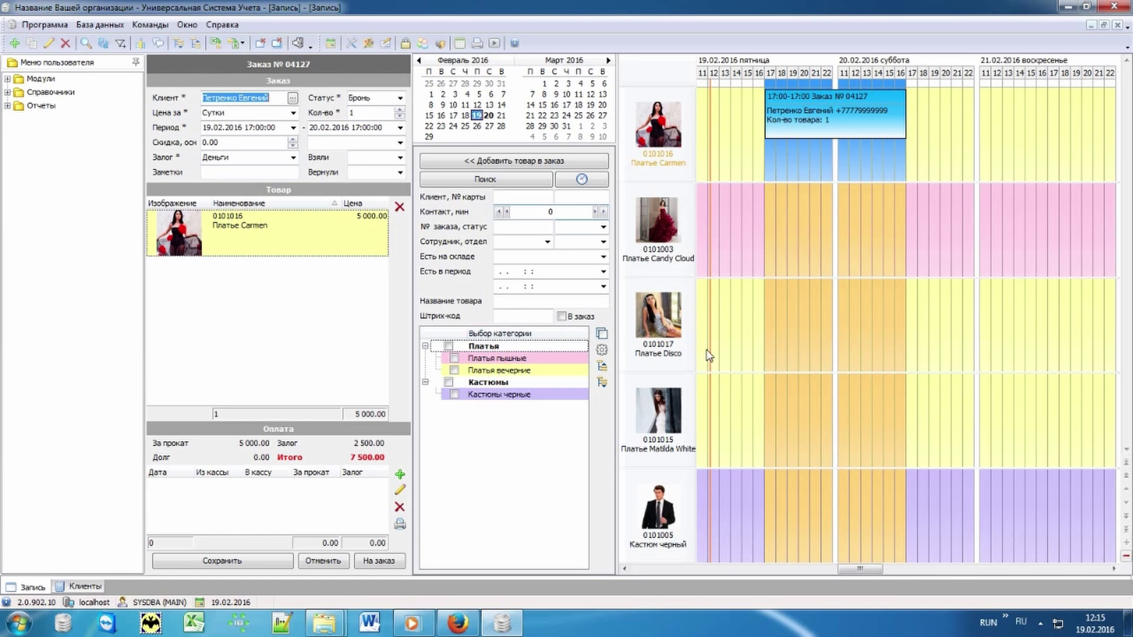
{"action": "double_click", "coordinate": [750, 322]}
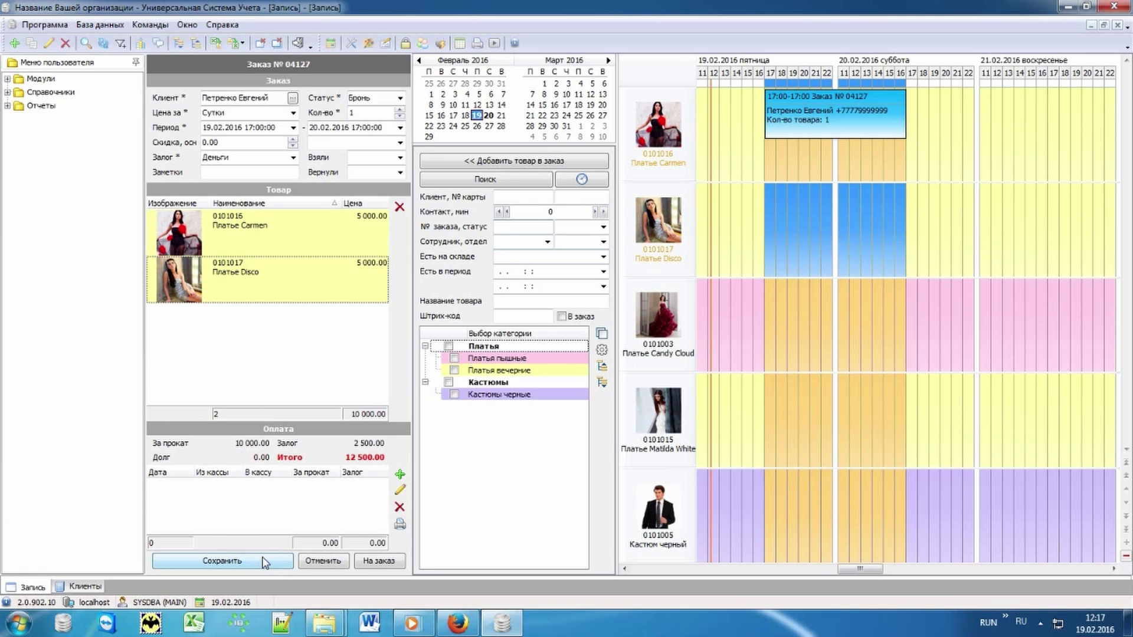
{"action": "left_click", "coordinate": [263, 561]}
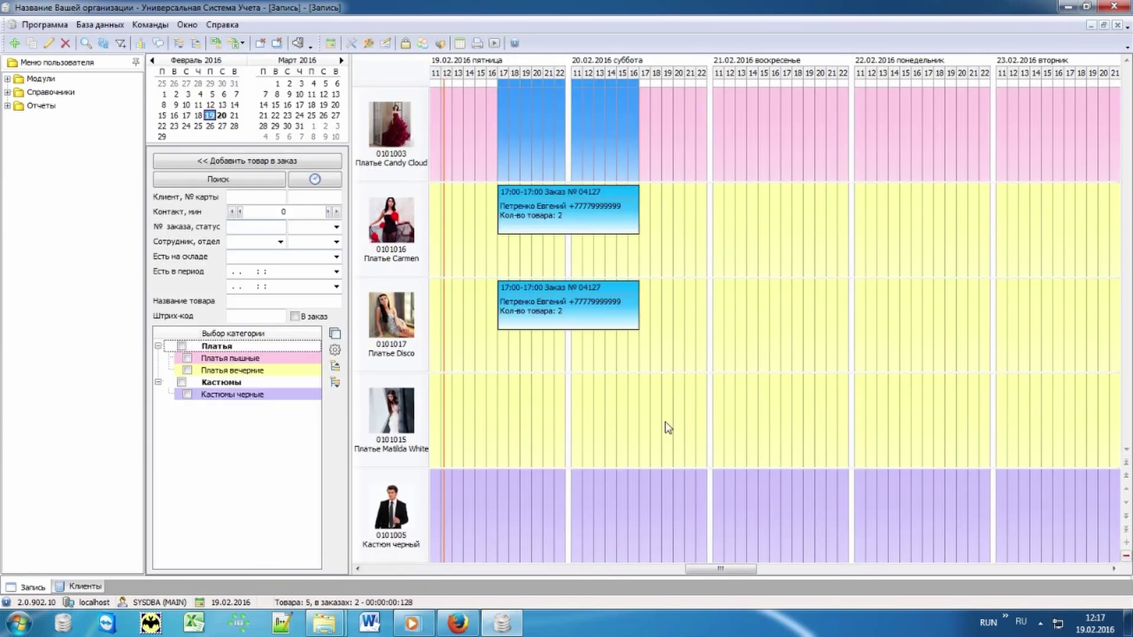
- Start order 04128 for Платье Matilda White at 19.02 11:00 with an existing client
{"action": "left_click", "coordinate": [672, 341]}
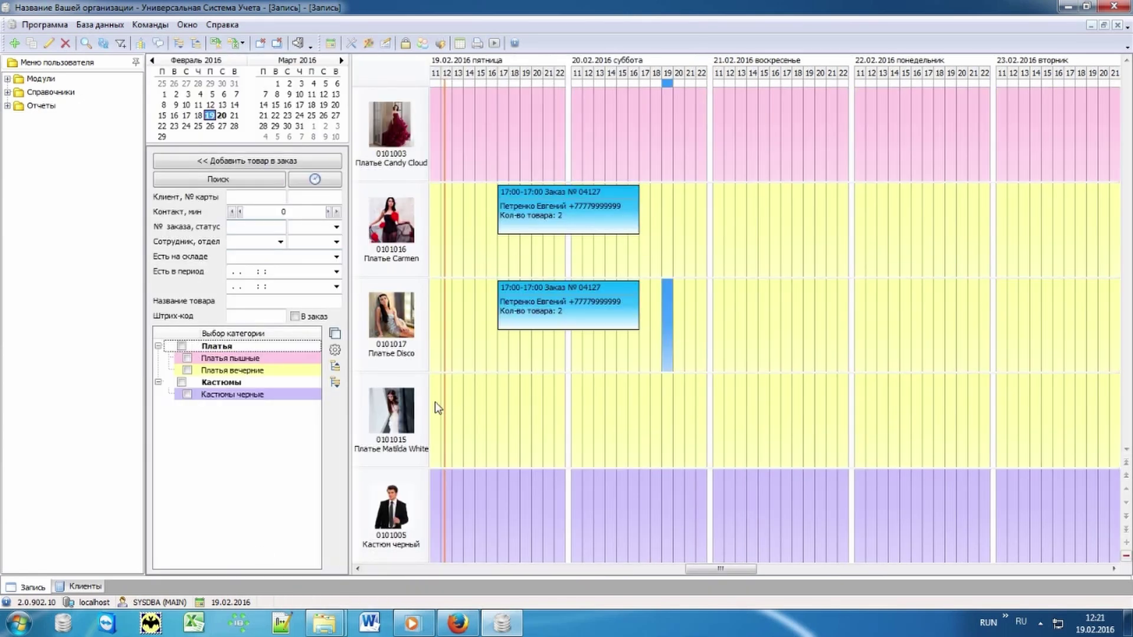
{"action": "left_click", "coordinate": [435, 404]}
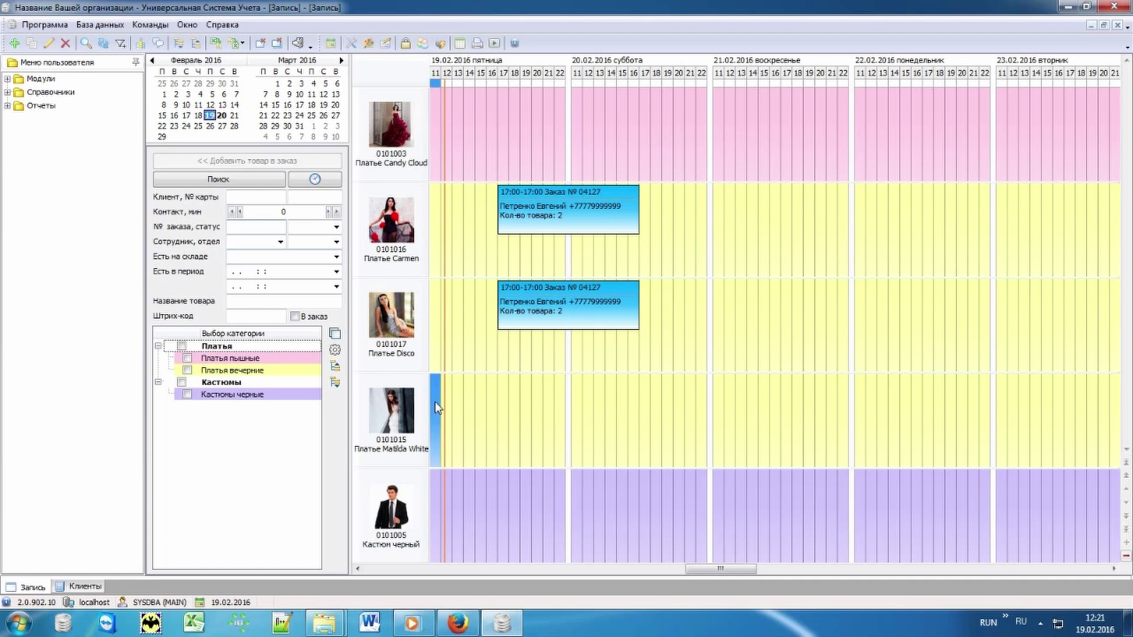
{"action": "double_click", "coordinate": [434, 401]}
{"action": "left_click", "coordinate": [289, 89]}
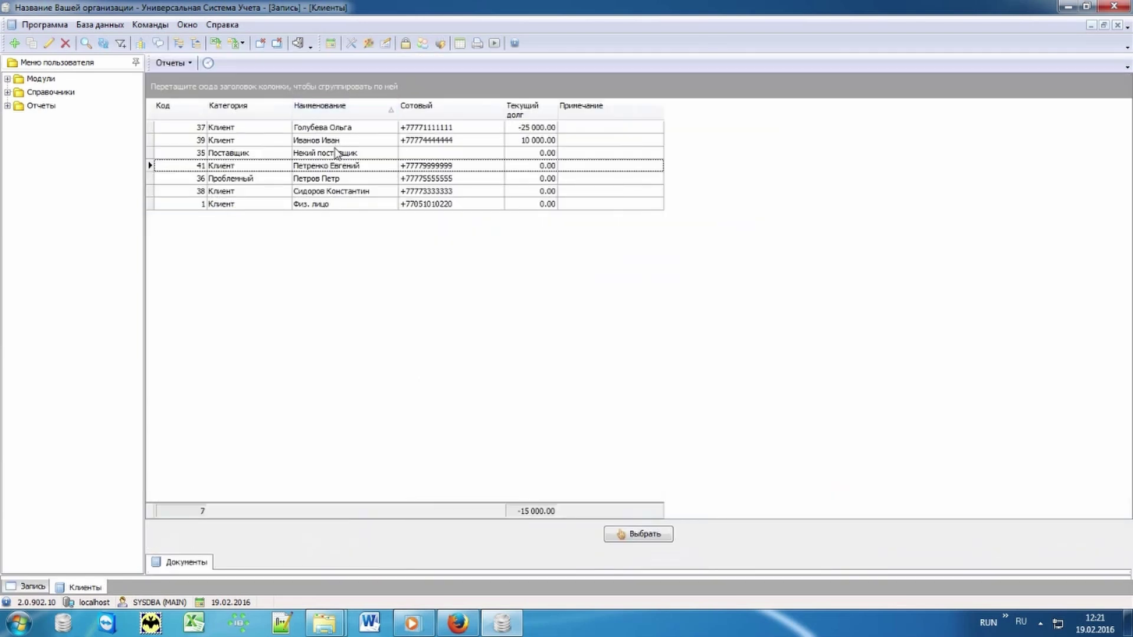
{"action": "double_click", "coordinate": [337, 191]}
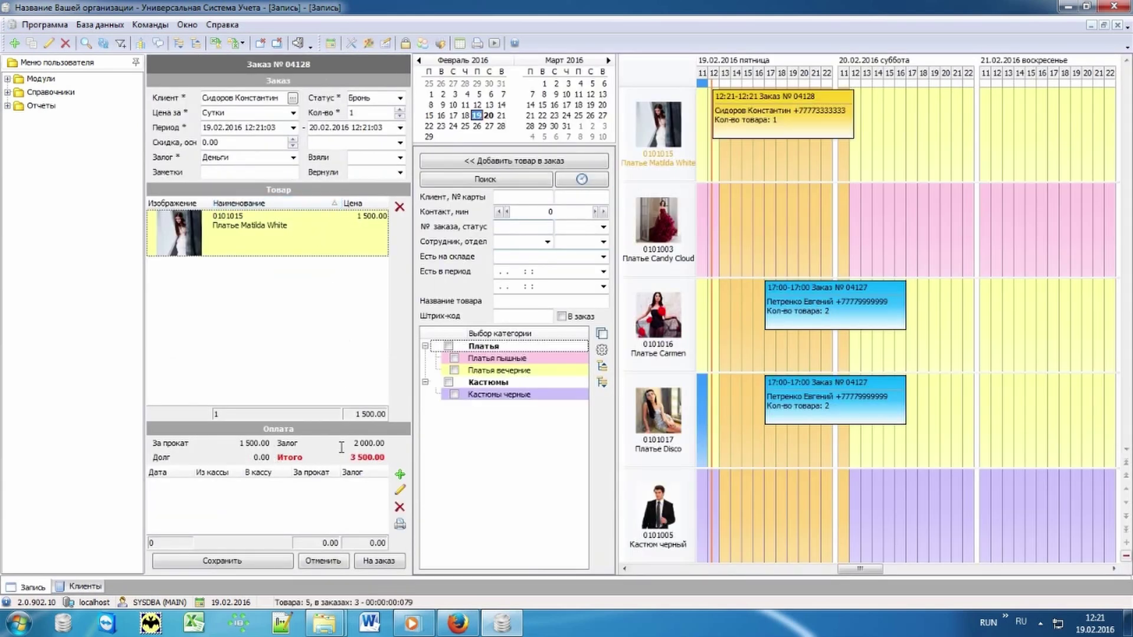
- Record the full 3 500.00 payment on order 04128 and save it
{"action": "left_click", "coordinate": [400, 475]}
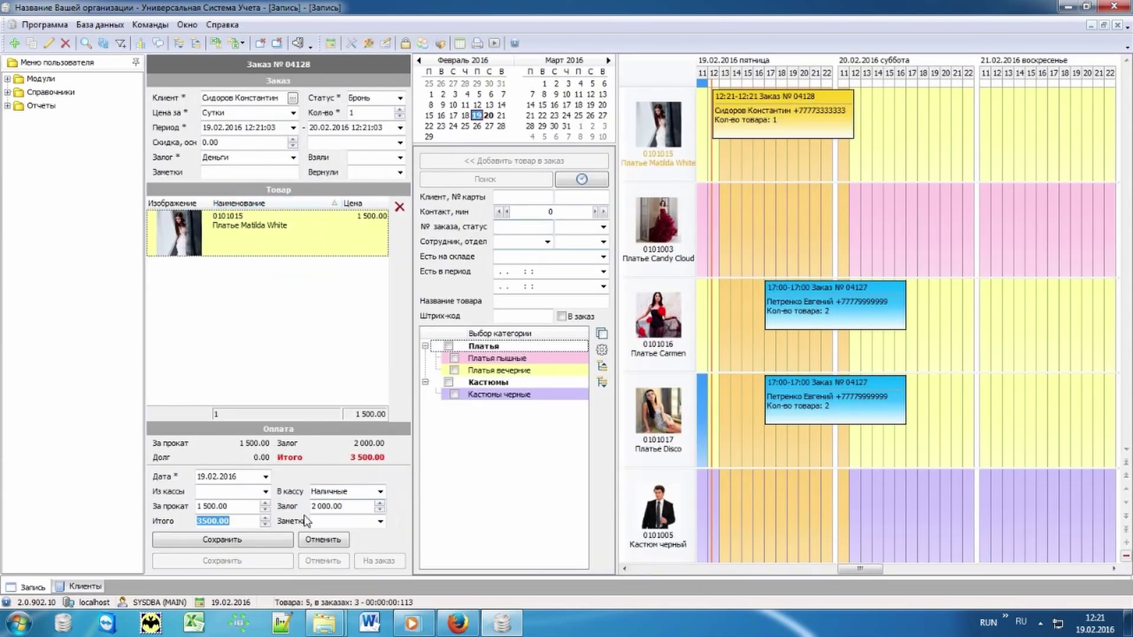
{"action": "left_click", "coordinate": [230, 541]}
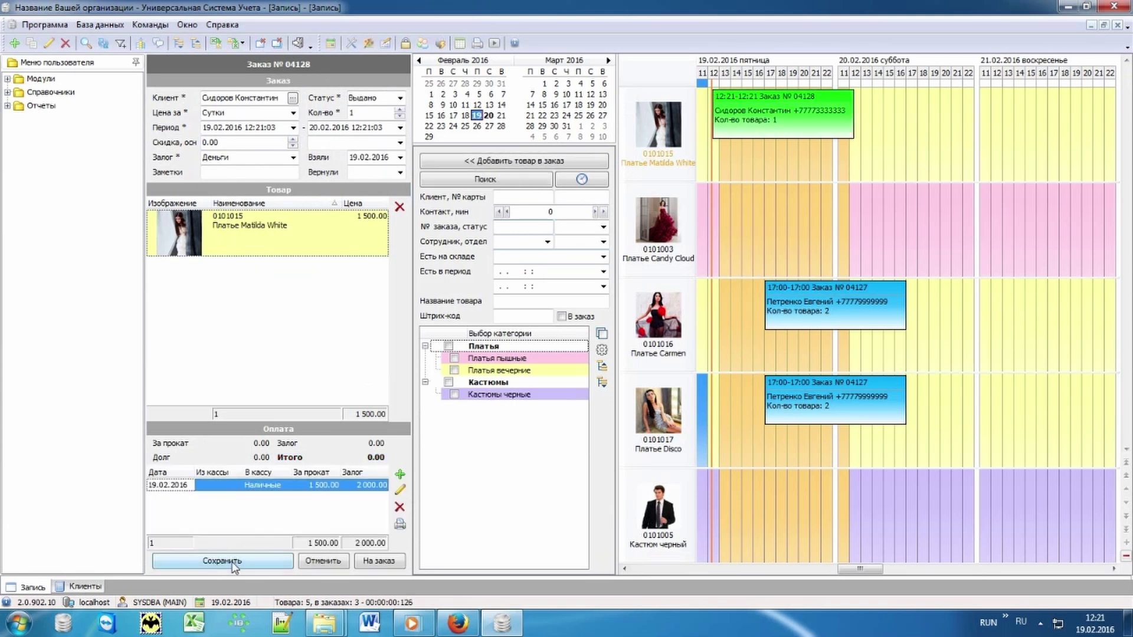
{"action": "left_click", "coordinate": [236, 562]}
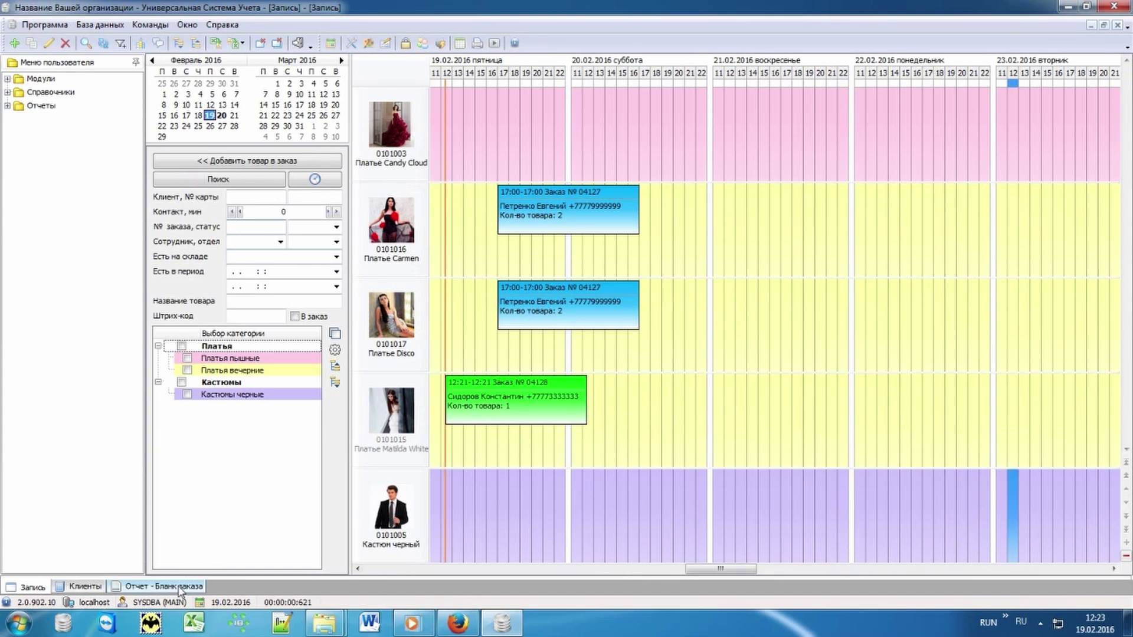
{"action": "left_click", "coordinate": [177, 587]}
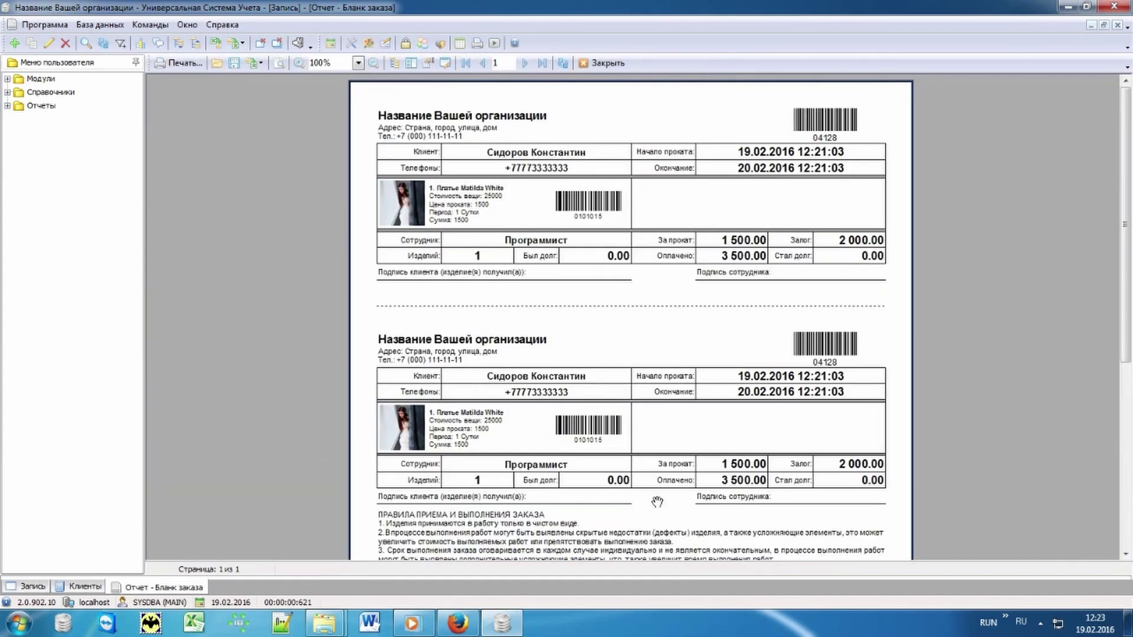
{"action": "left_click_drag", "start_coordinate": [663, 508], "coordinate": [685, 278]}
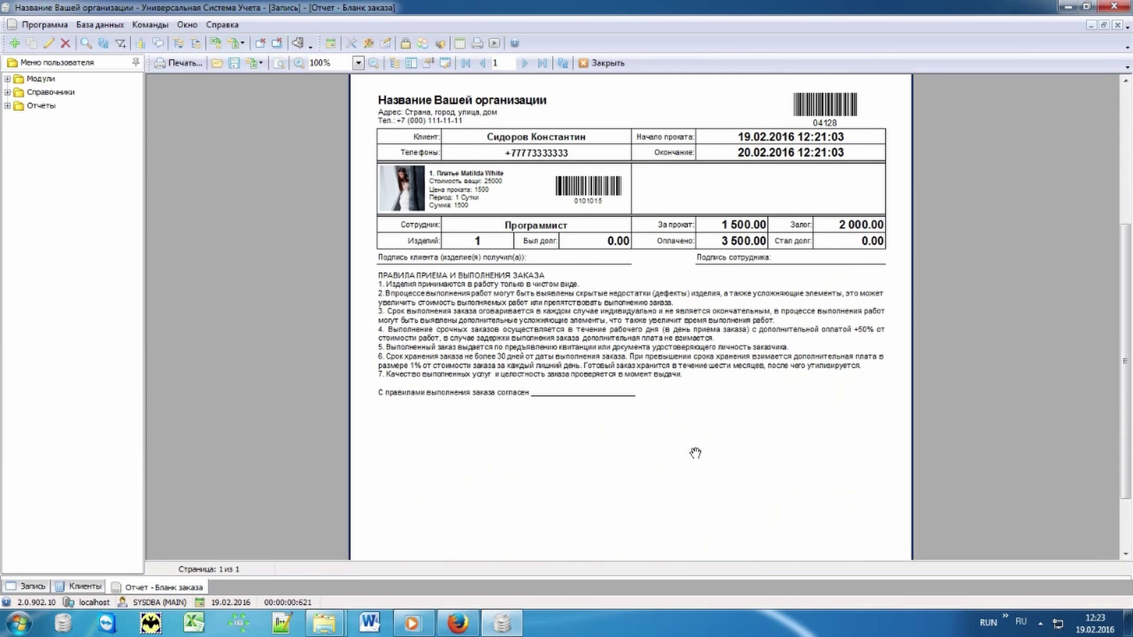
{"action": "left_click", "coordinate": [32, 587]}
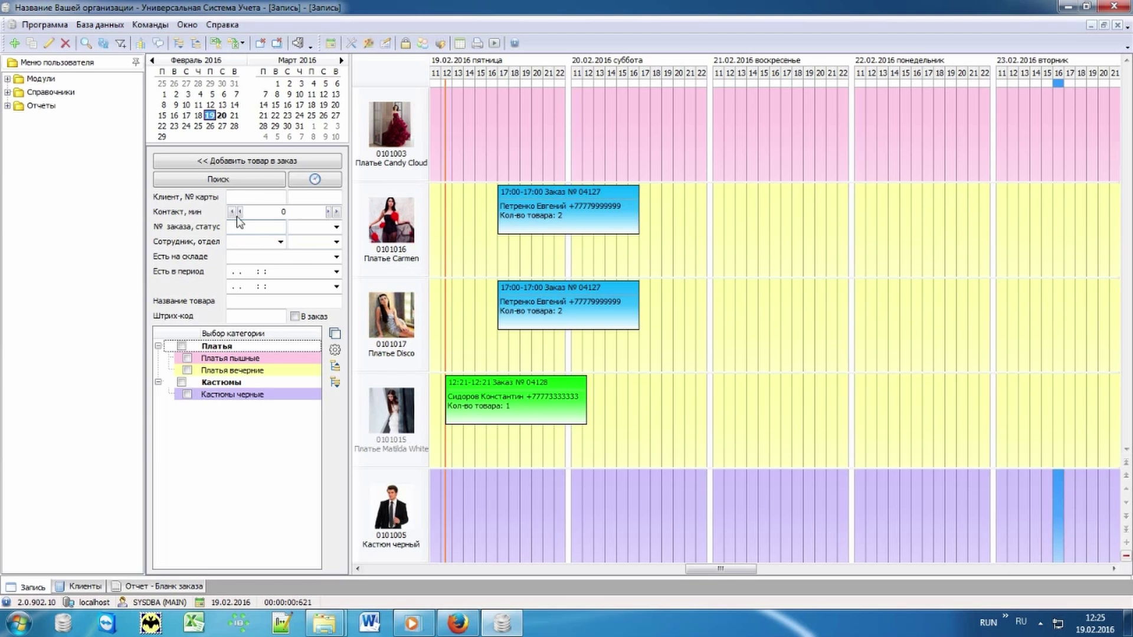
- Filter the schedule by the client's name and drag order 04127 from 17:00 to 20:00
{"action": "type", "text": "Петре"}
{"action": "key", "text": "Return"}
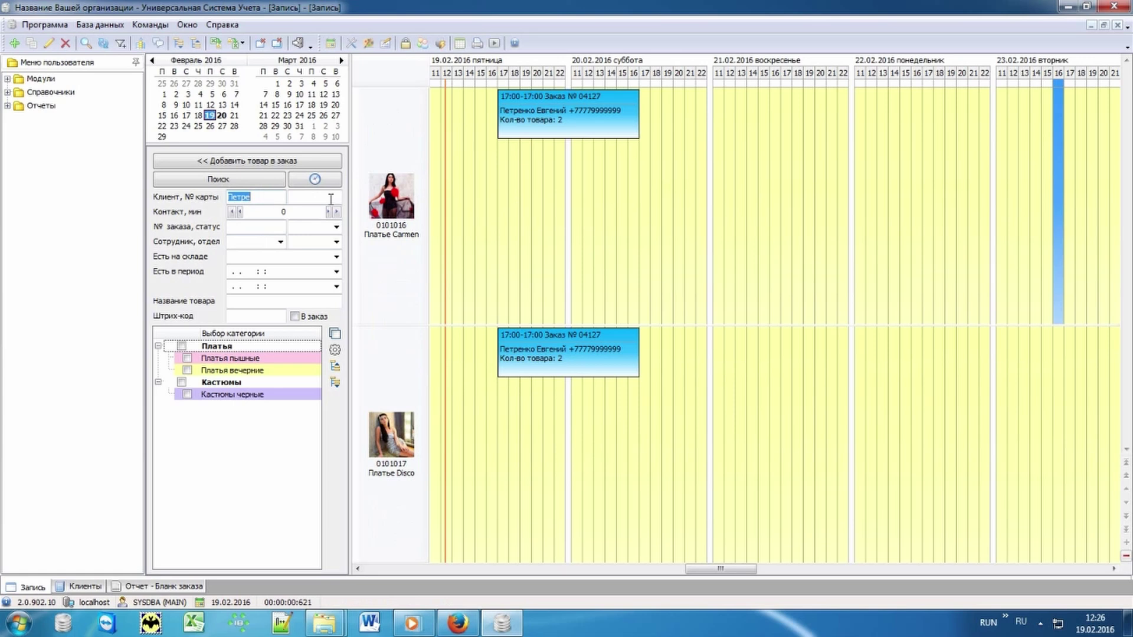
{"action": "left_click", "coordinate": [531, 119]}
{"action": "left_click_drag", "start_coordinate": [513, 120], "coordinate": [576, 139]}
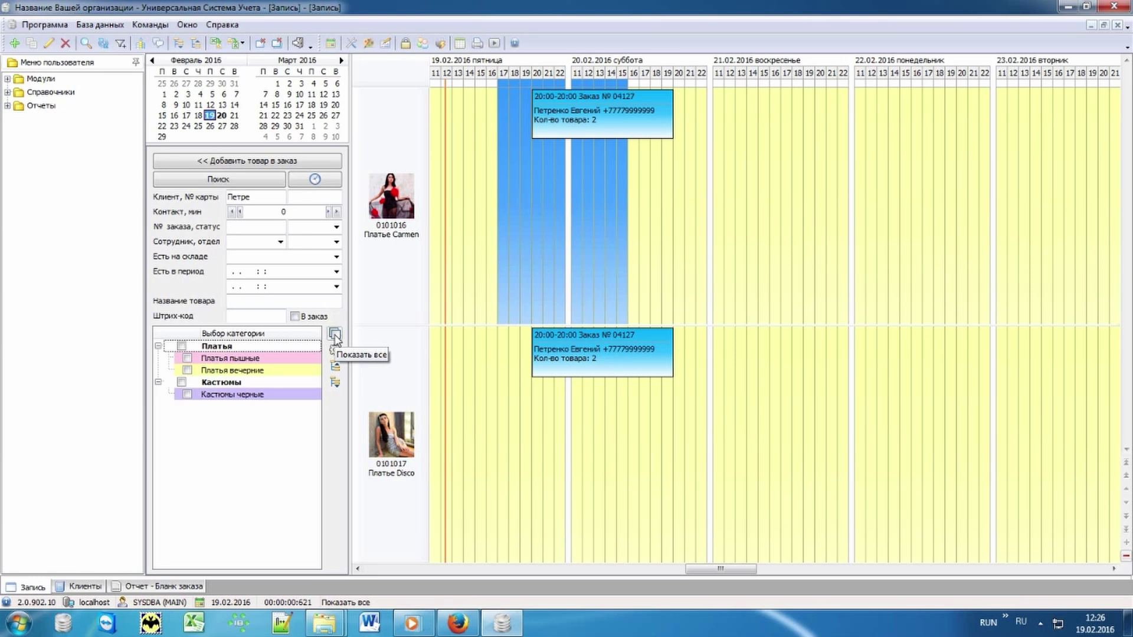
- Show all items again, check orders 04127 and 04128, and start a Платье Candy Cloud order
{"action": "left_click", "coordinate": [333, 335]}
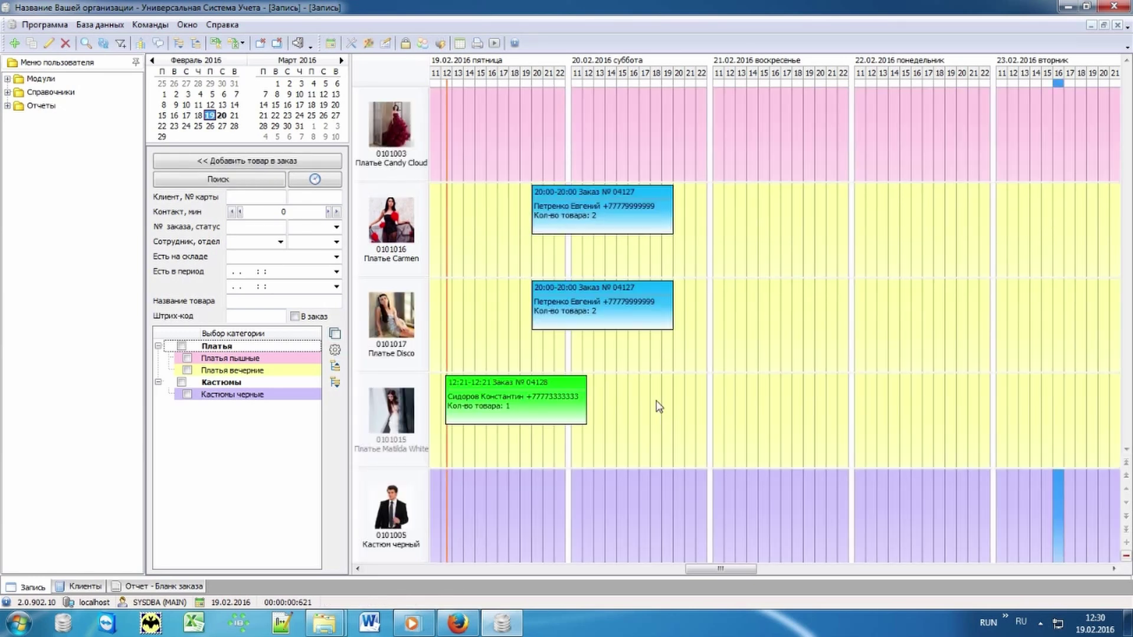
{"action": "left_click", "coordinate": [611, 208]}
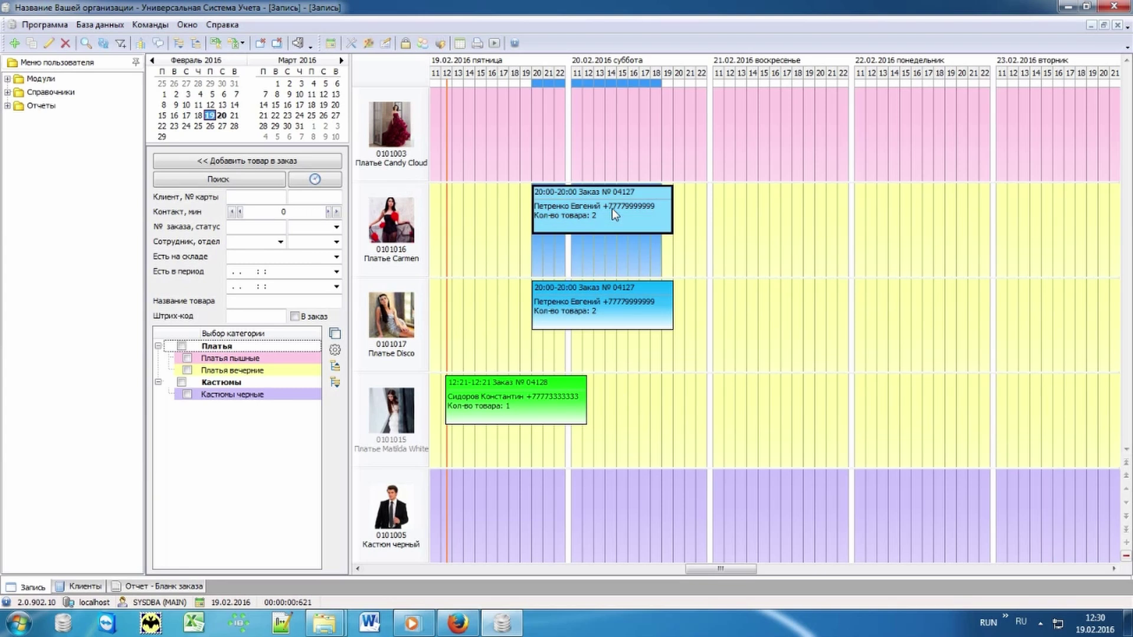
{"action": "left_click", "coordinate": [600, 301]}
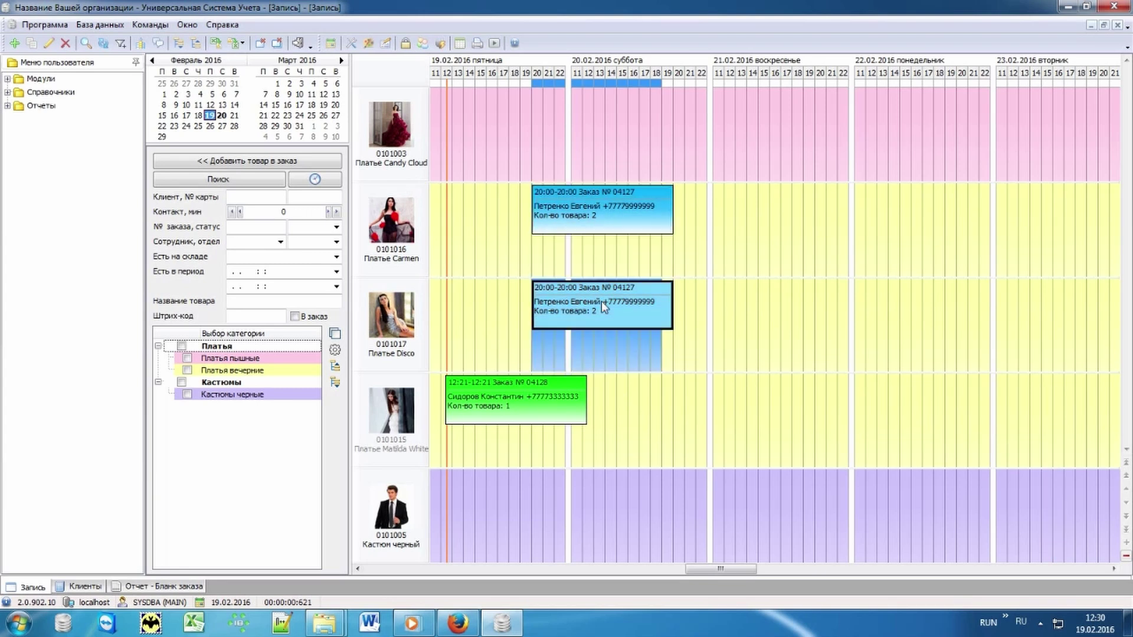
{"action": "left_click", "coordinate": [495, 398]}
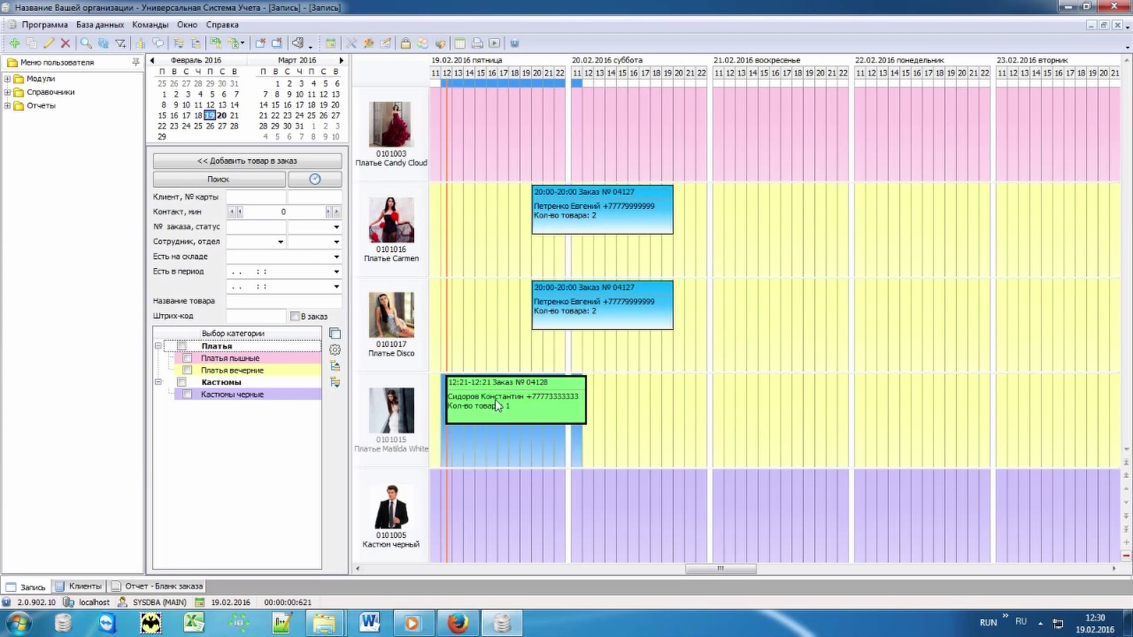
{"action": "left_click", "coordinate": [705, 444]}
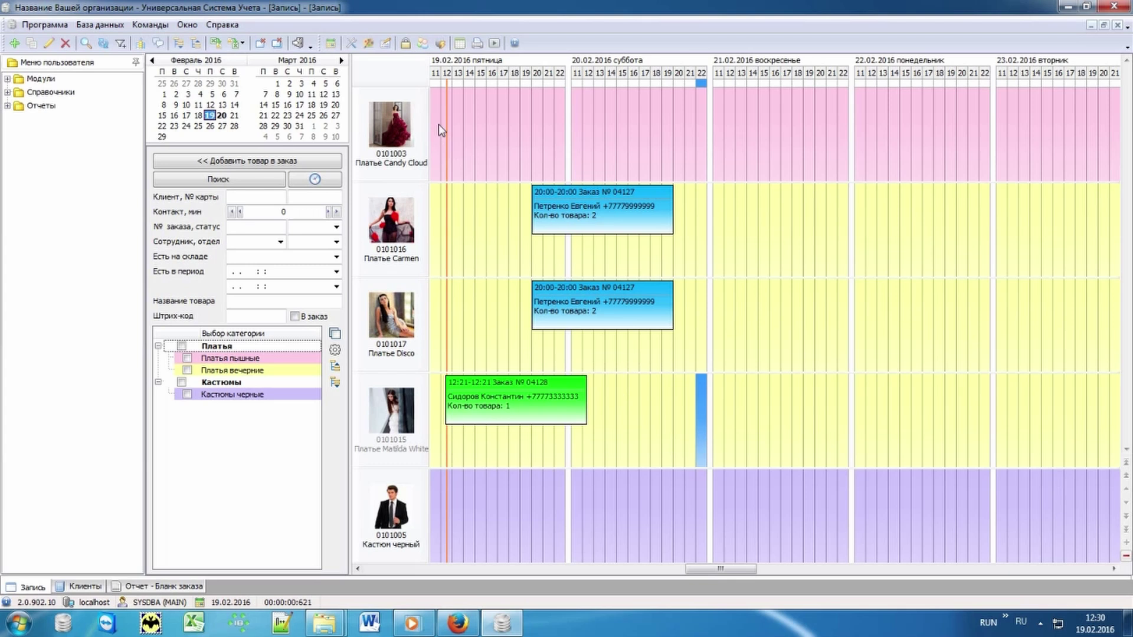
{"action": "left_click", "coordinate": [253, 162]}
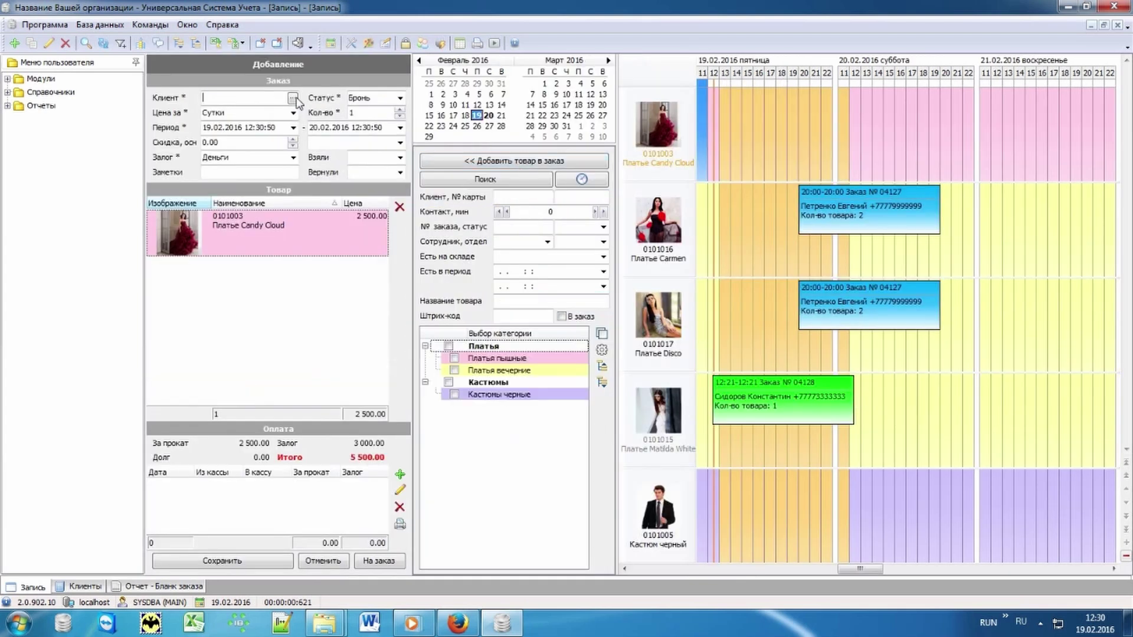
- Assign the problem-category client, pay 4000 toward Candy Cloud, and save order 04130 with 1 000 owed
{"action": "left_click", "coordinate": [292, 97]}
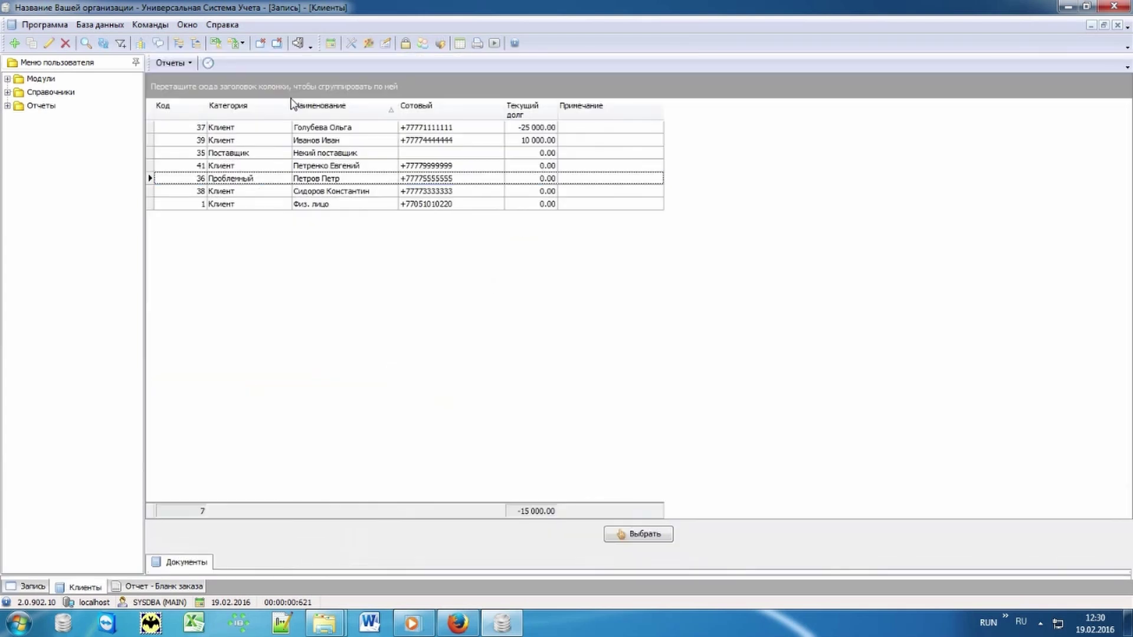
{"action": "double_click", "coordinate": [333, 180]}
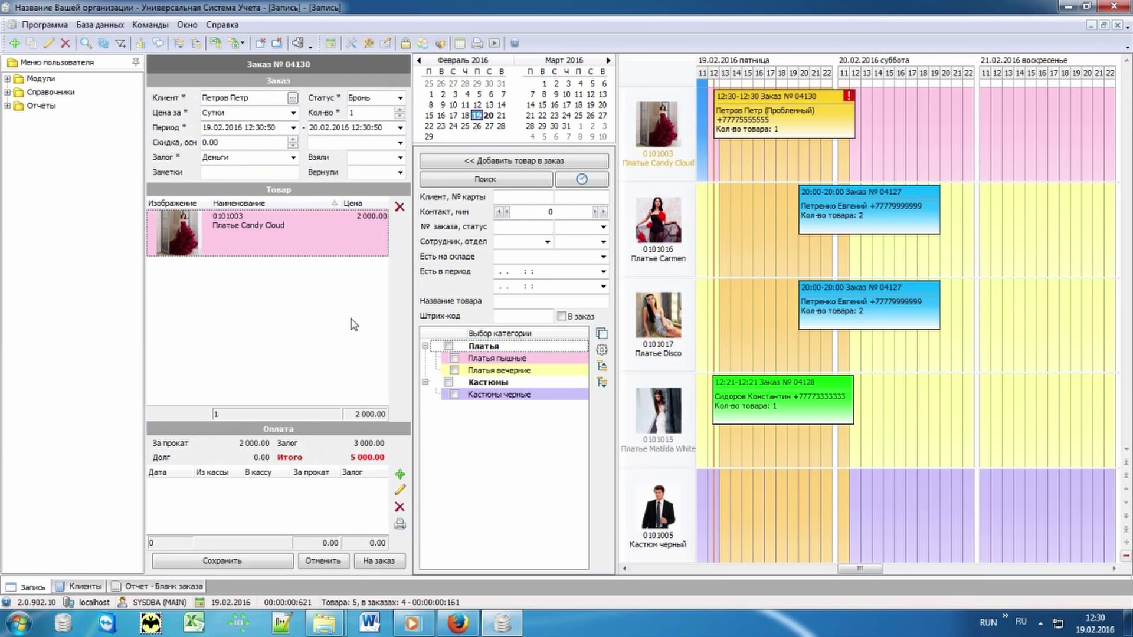
{"action": "left_click", "coordinate": [400, 476]}
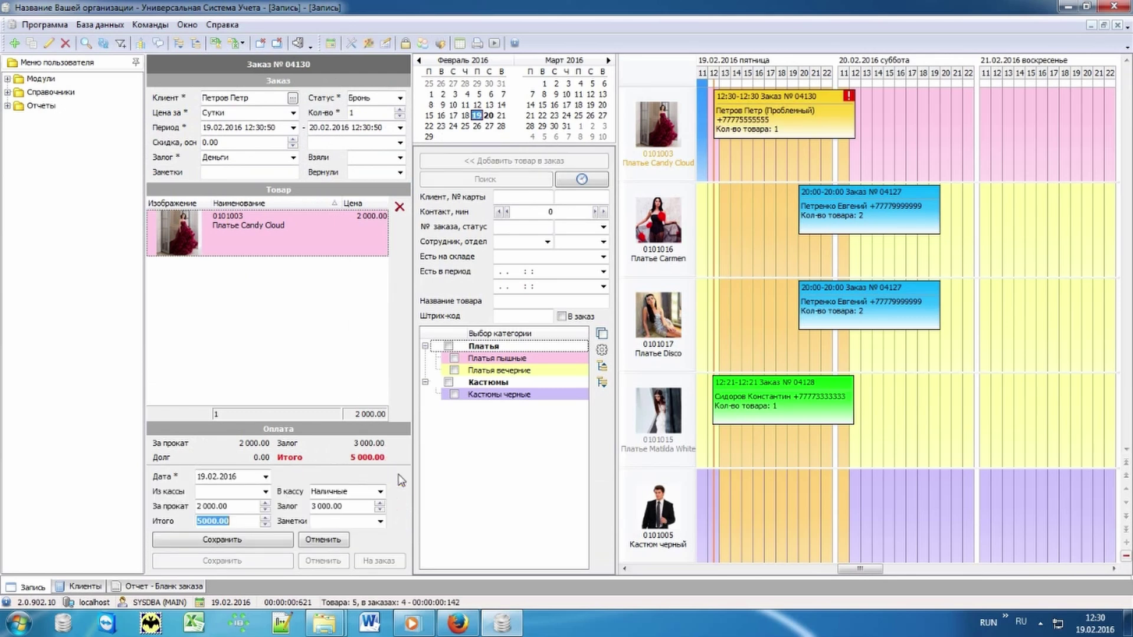
{"action": "type", "text": "4000"}
{"action": "key", "text": "Return"}
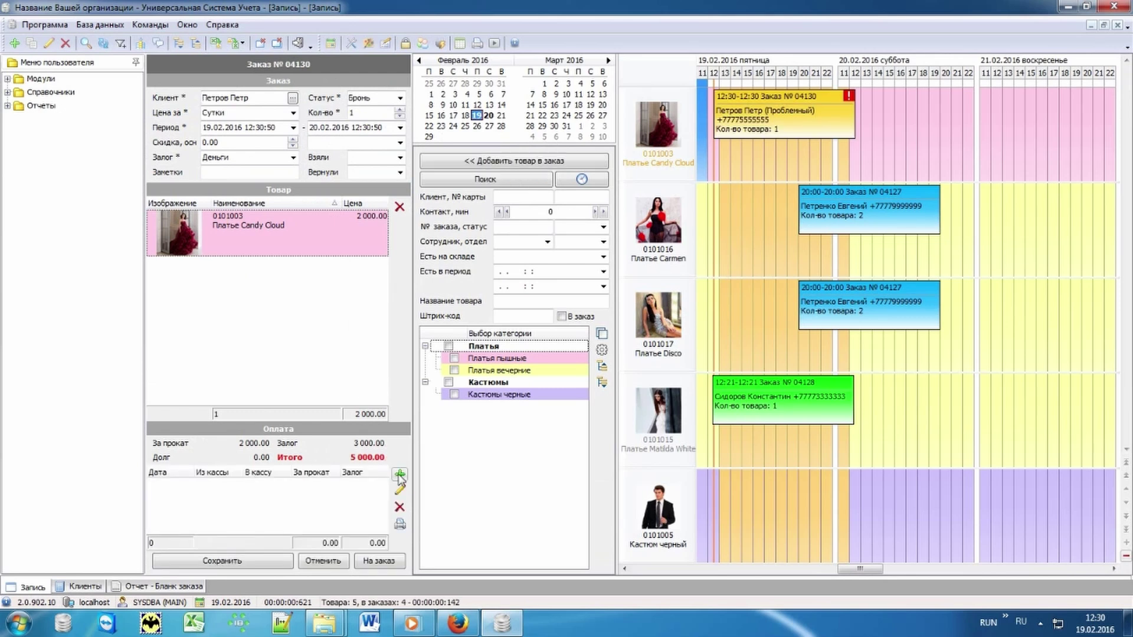
{"action": "left_click", "coordinate": [254, 560]}
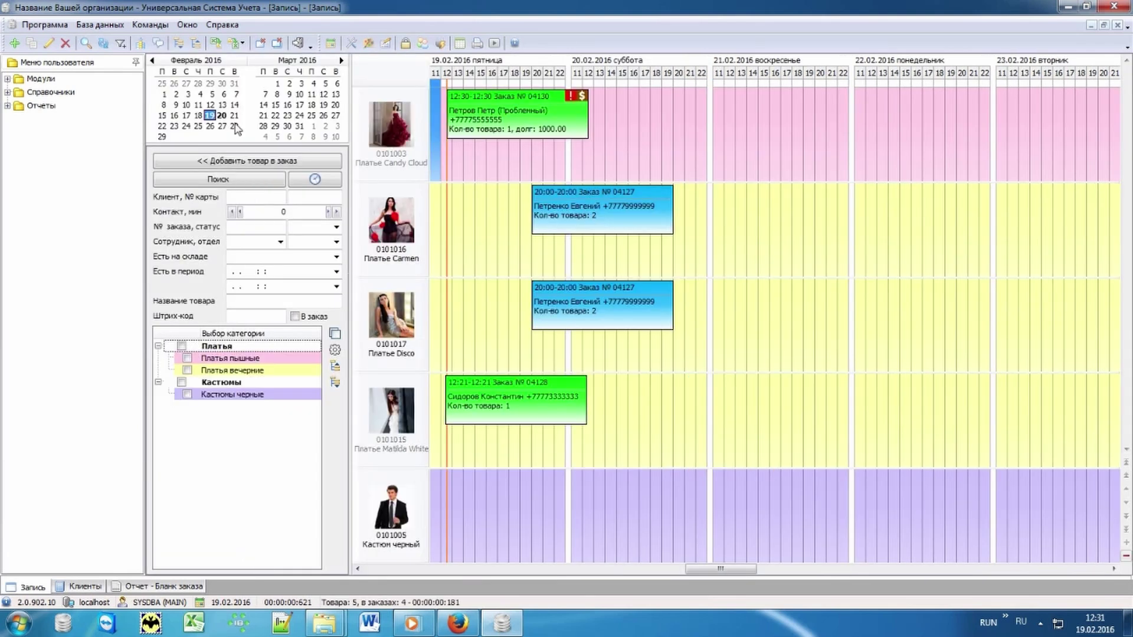
- Show the schedule from 18 February and drag order 04130 to 18.02 at 11:30
{"action": "left_click", "coordinate": [197, 115]}
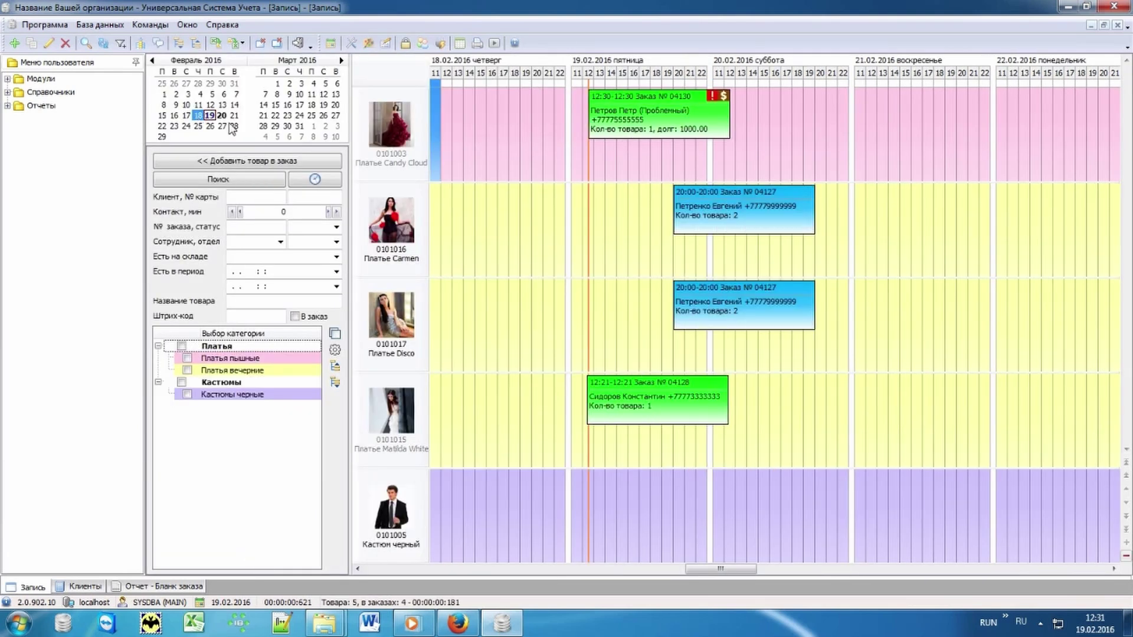
{"action": "left_click_drag", "start_coordinate": [646, 129], "coordinate": [502, 116]}
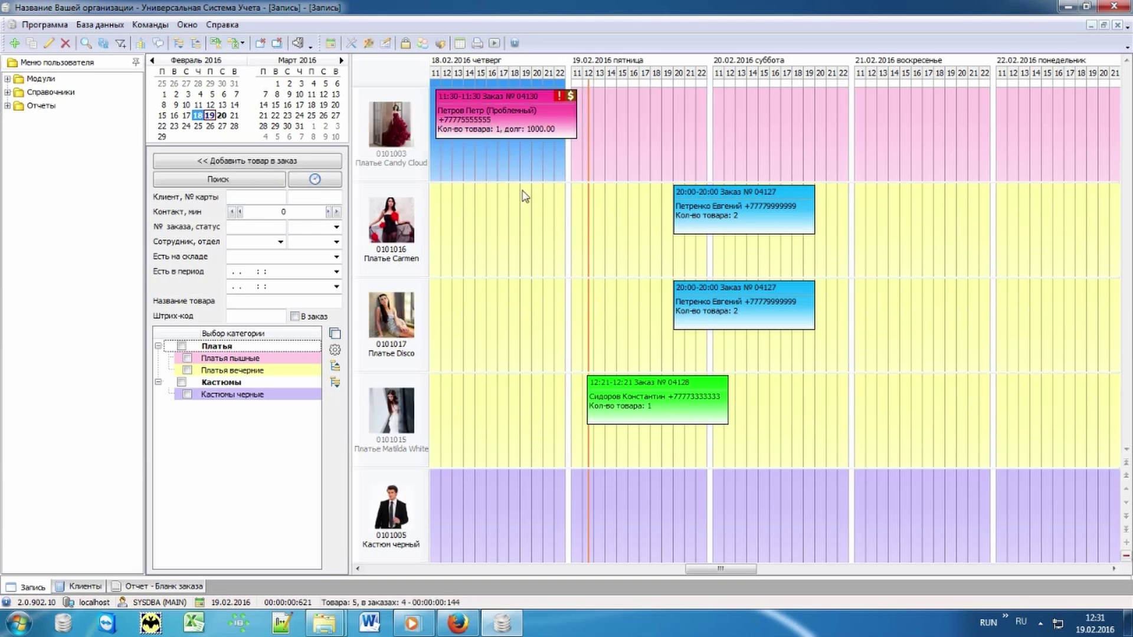
{"action": "left_click", "coordinate": [627, 140]}
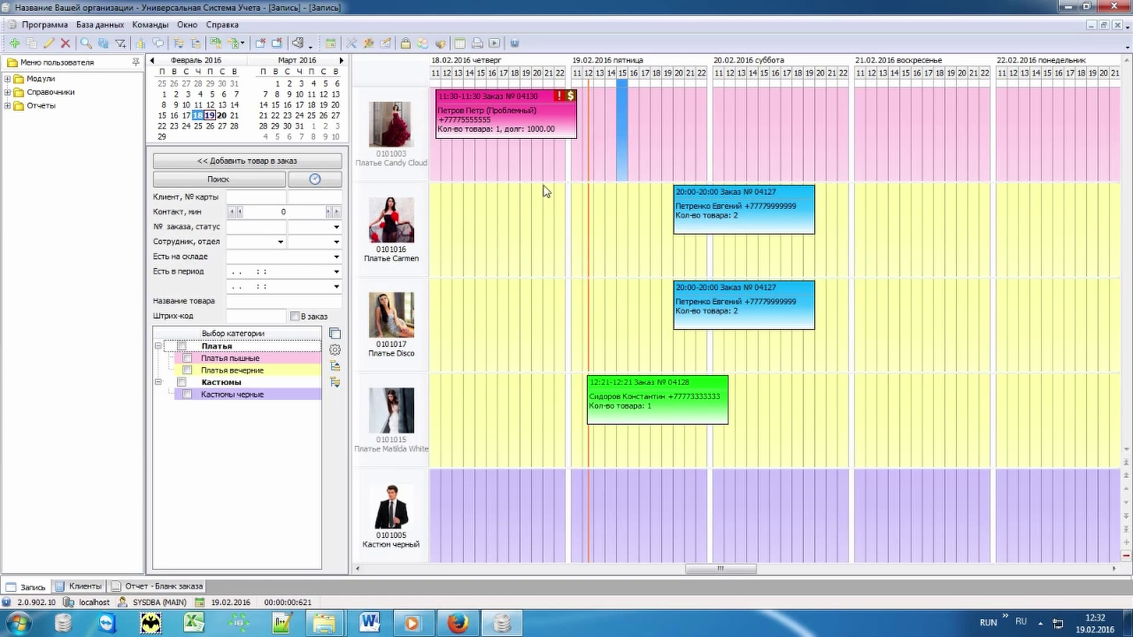
{"action": "left_click", "coordinate": [522, 124]}
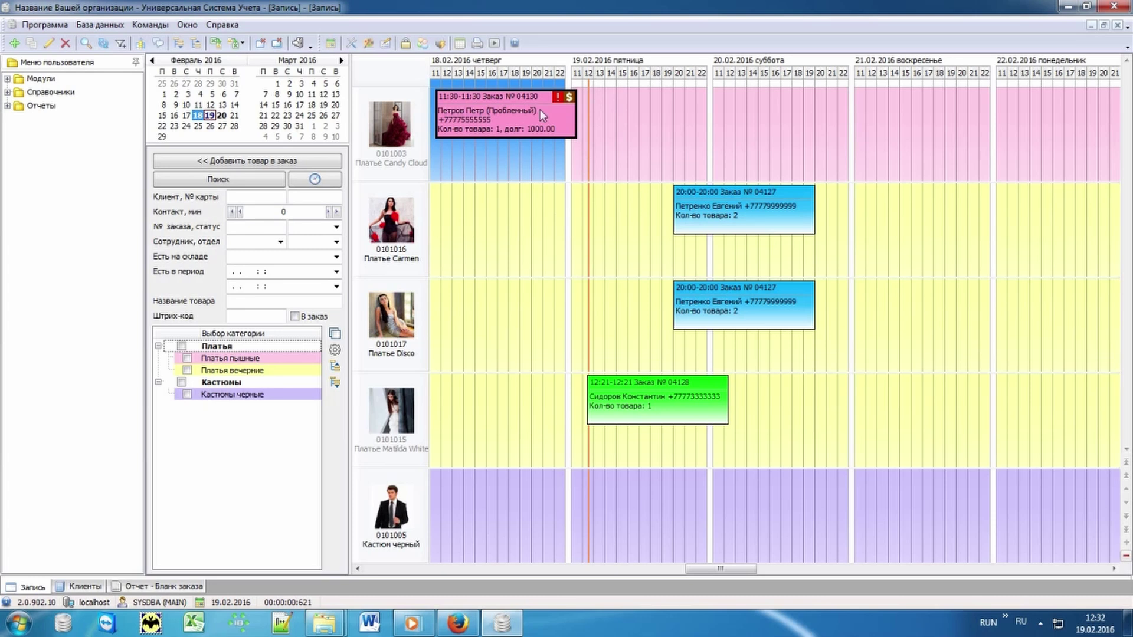
{"action": "left_click", "coordinate": [612, 148]}
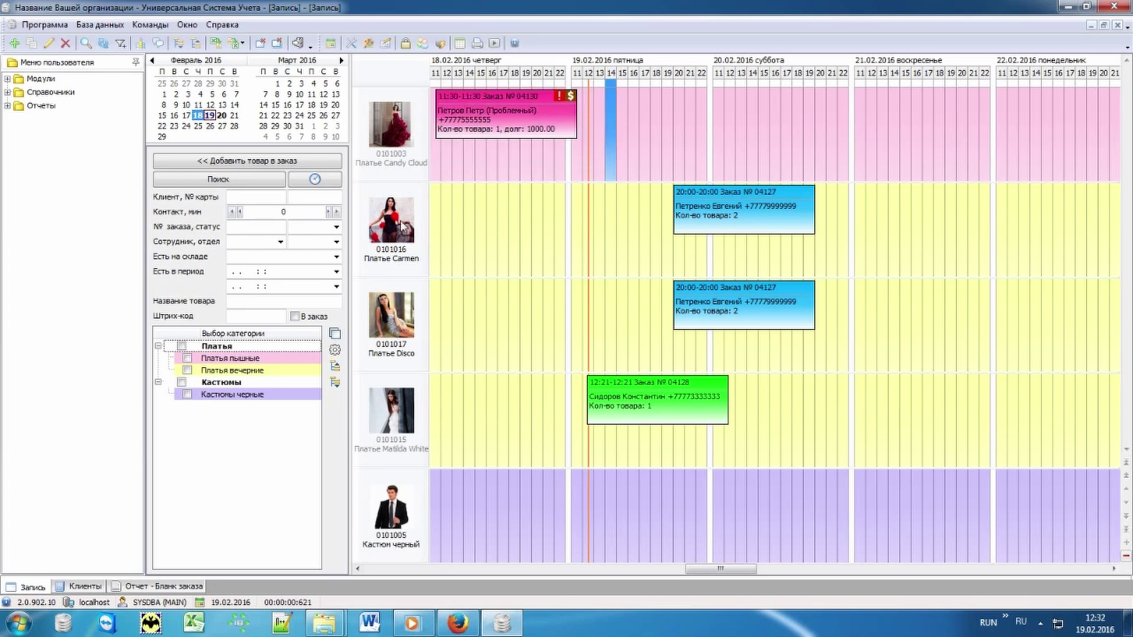
{"action": "left_click", "coordinate": [336, 228]}
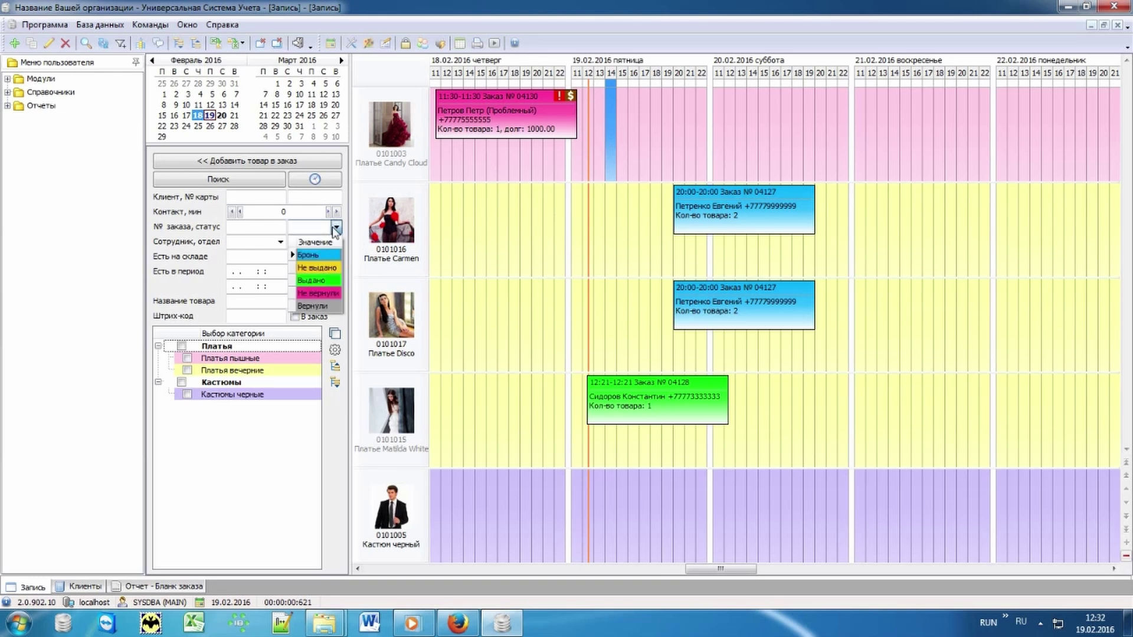
{"action": "left_click", "coordinate": [306, 292]}
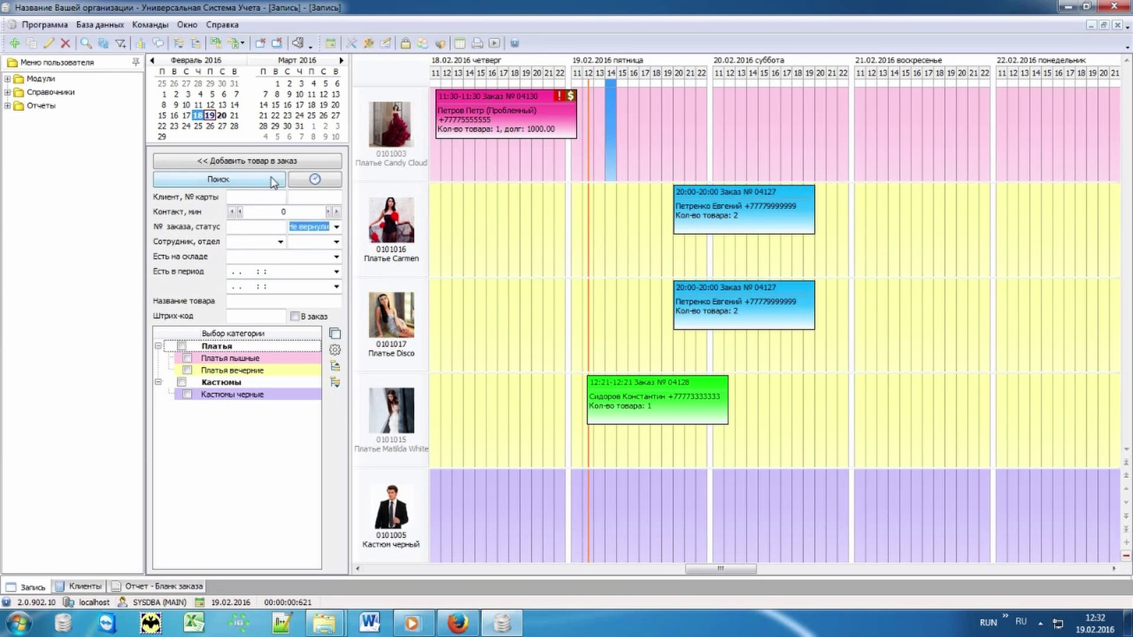
{"action": "left_click", "coordinate": [273, 182]}
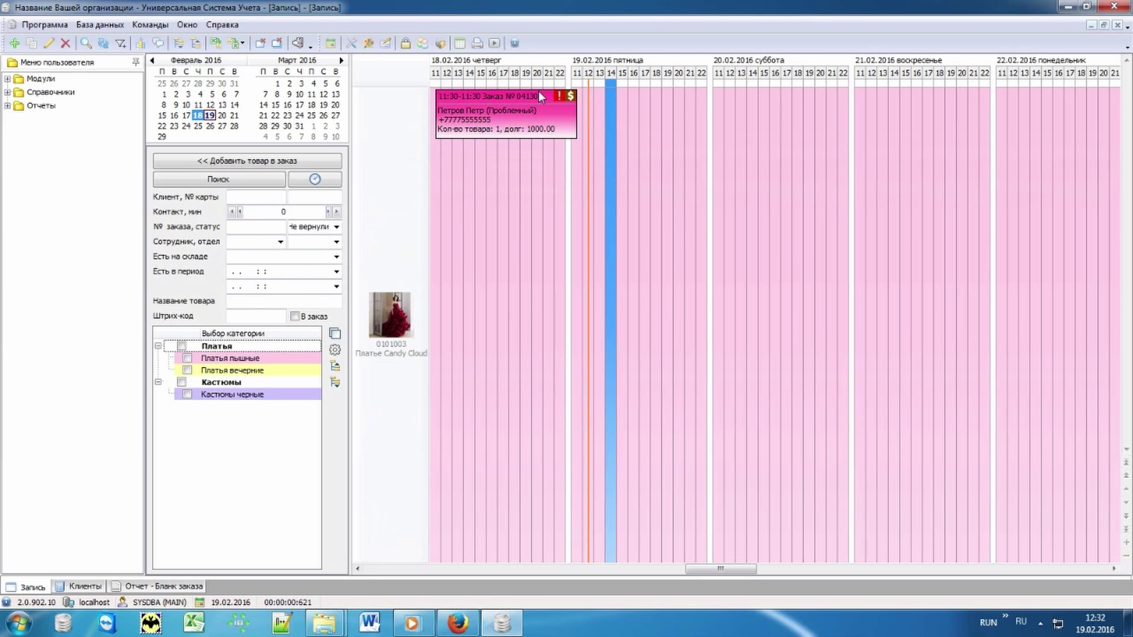
{"action": "left_click", "coordinate": [335, 334]}
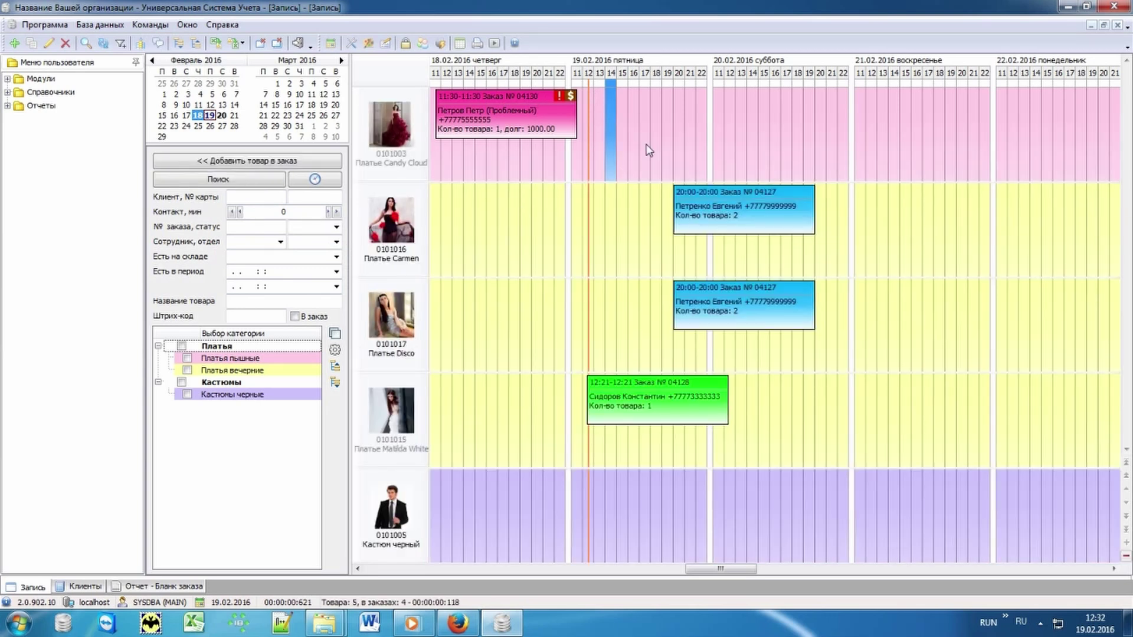
- Set a Напомнить про возврат return reminder on the Candy Cloud booking, then deselect it
{"action": "right_click", "coordinate": [481, 129]}
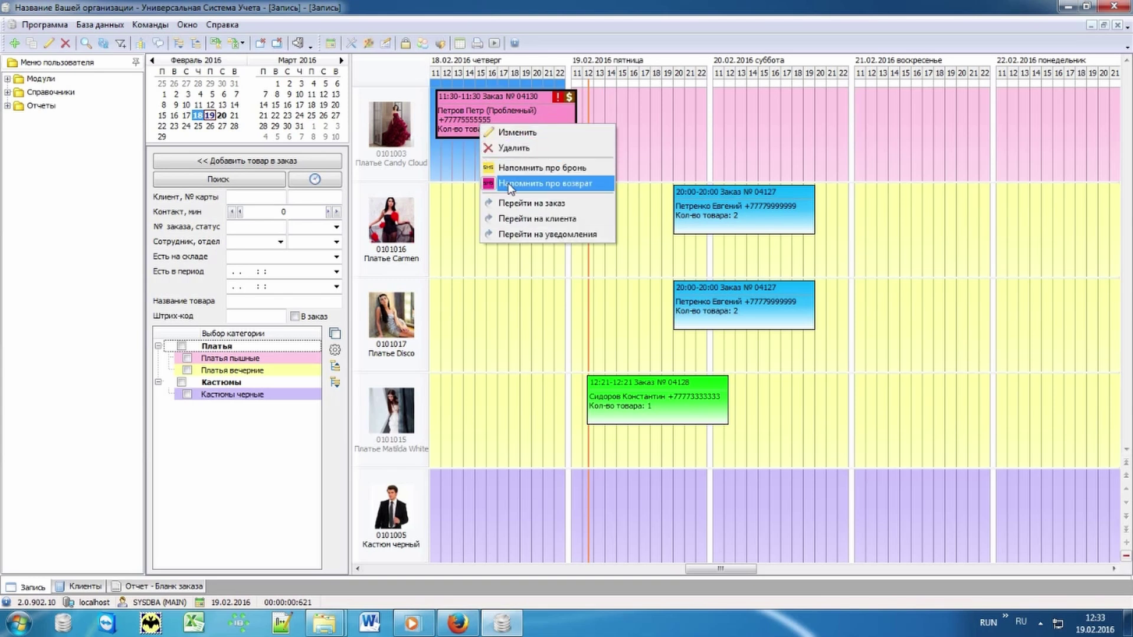
{"action": "left_click", "coordinate": [595, 187]}
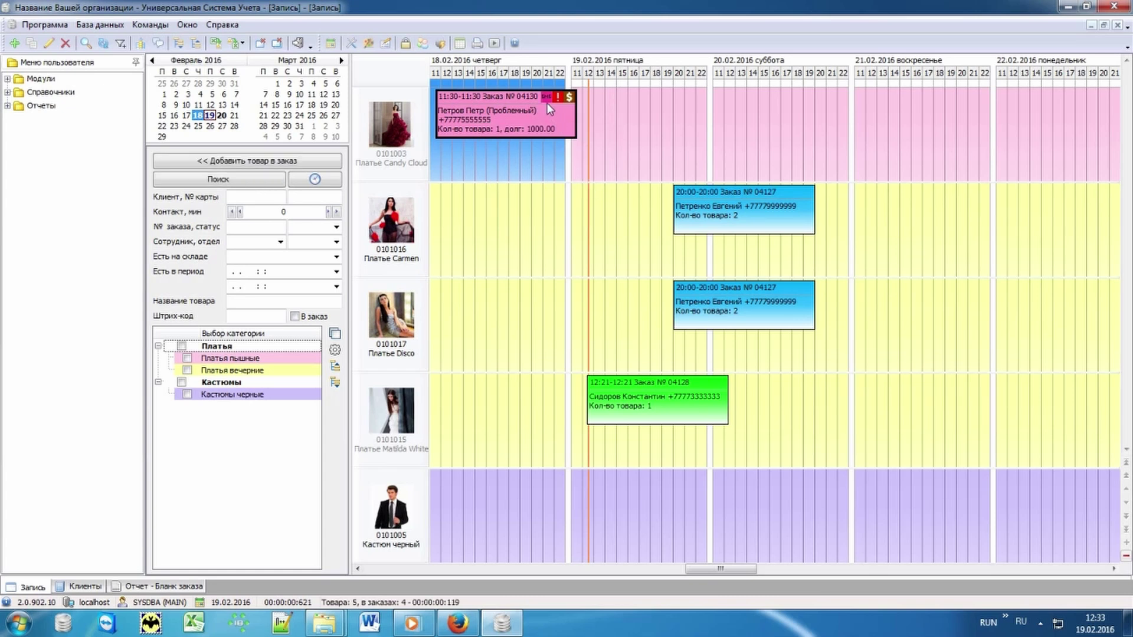
{"action": "left_click", "coordinate": [600, 101]}
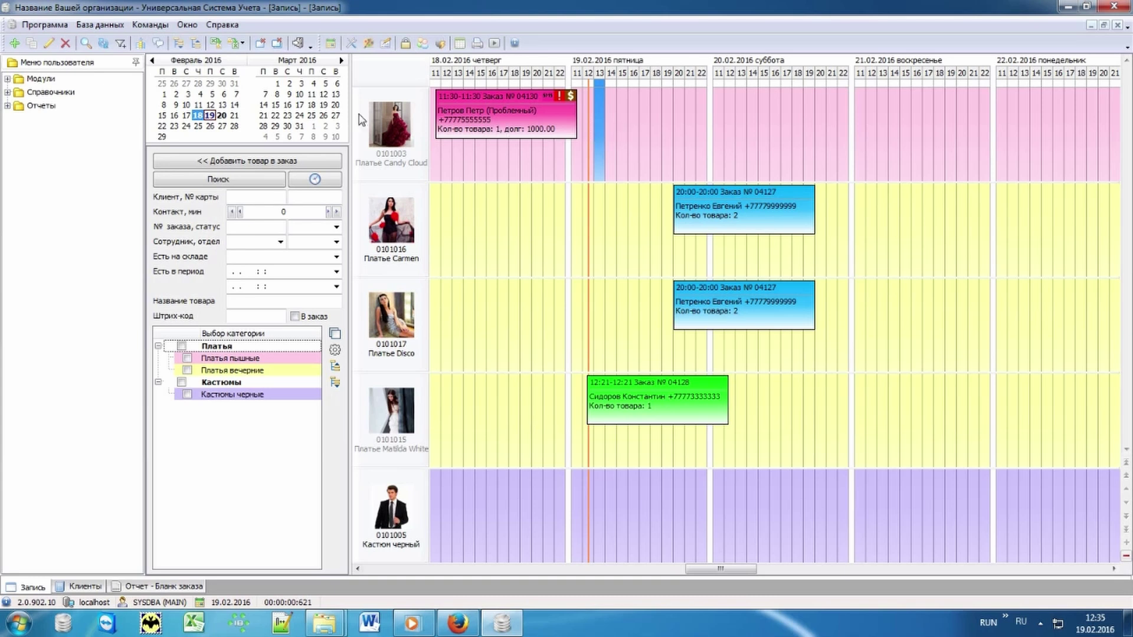
- Show the Деньги report for 01.01–28.02.2016: 45 500.00 income, 15 020.00 expenses, 30 480.00 balance
{"action": "left_click", "coordinate": [22, 109]}
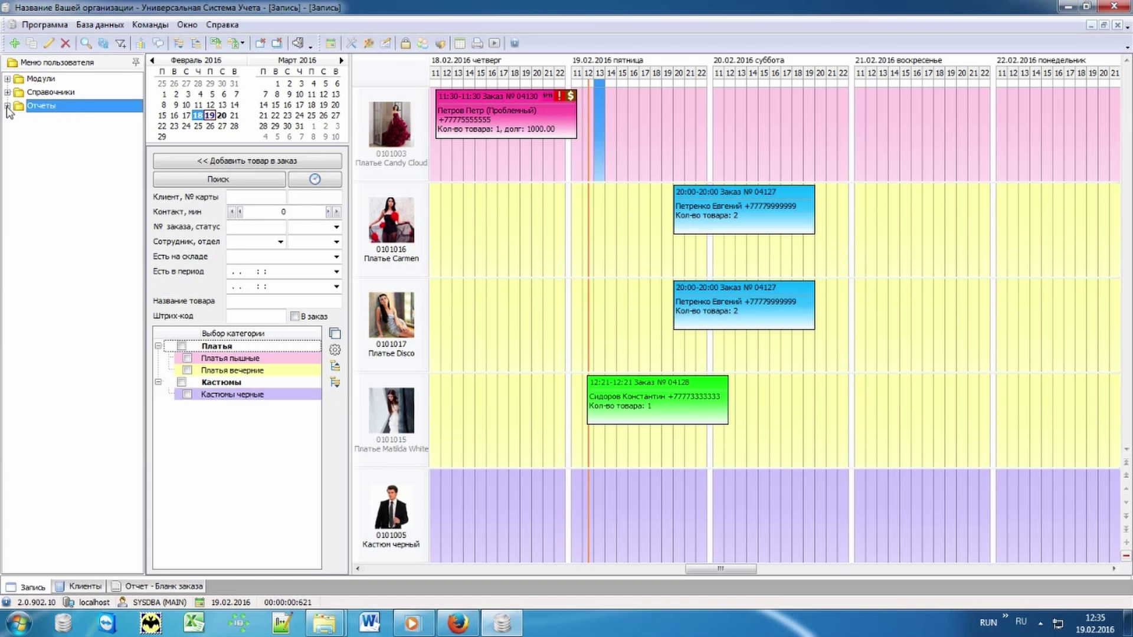
{"action": "left_click", "coordinate": [7, 106]}
{"action": "left_click", "coordinate": [18, 119]}
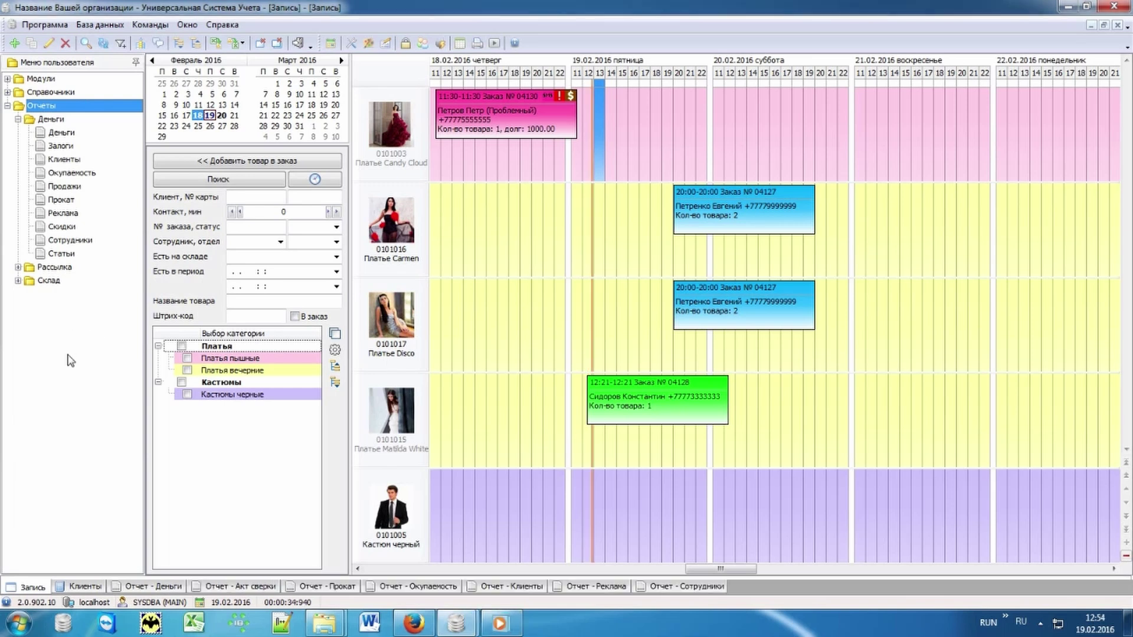
{"action": "left_click", "coordinate": [56, 133]}
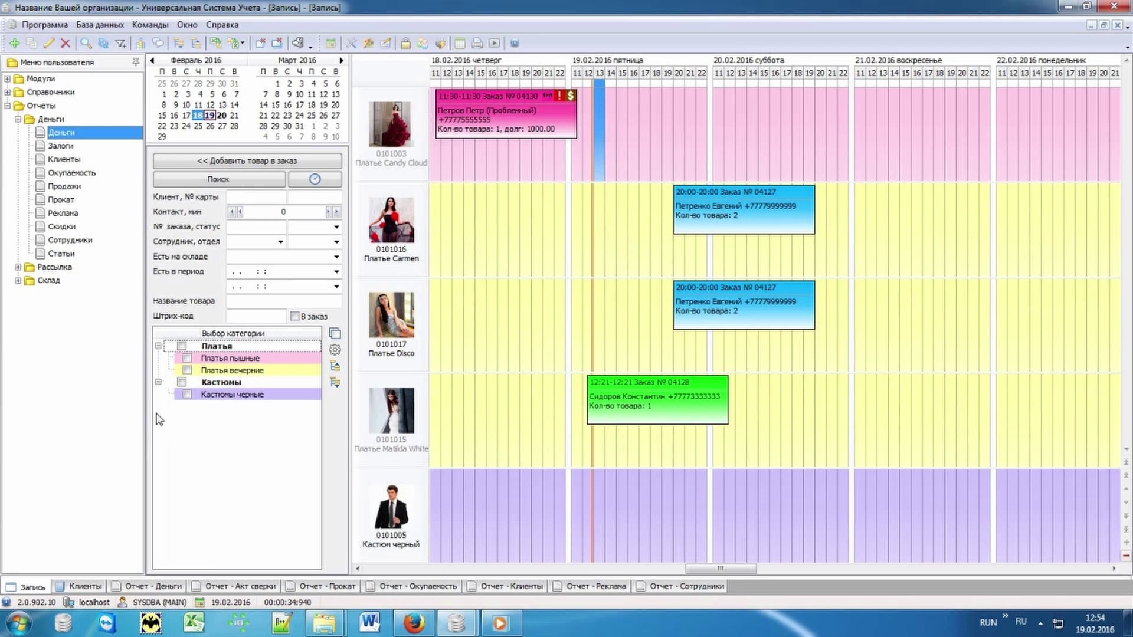
{"action": "left_click", "coordinate": [165, 589]}
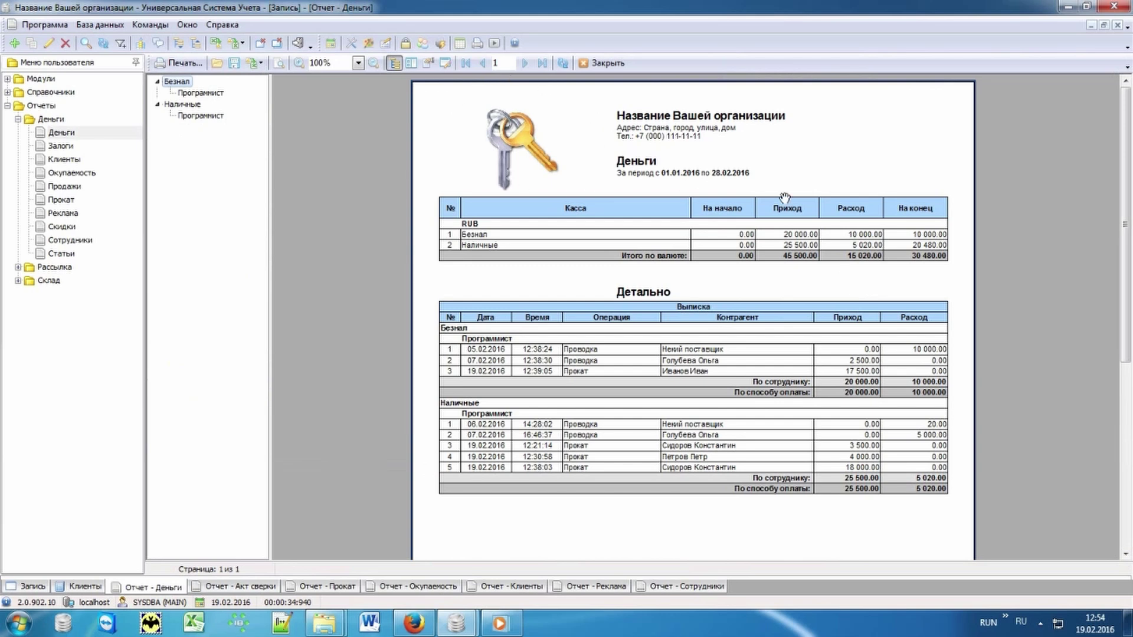
- Check the Акт сверки report, then view the Прокат report: 10 rentals, 33 500.00, with pie charts
{"action": "left_click", "coordinate": [248, 588]}
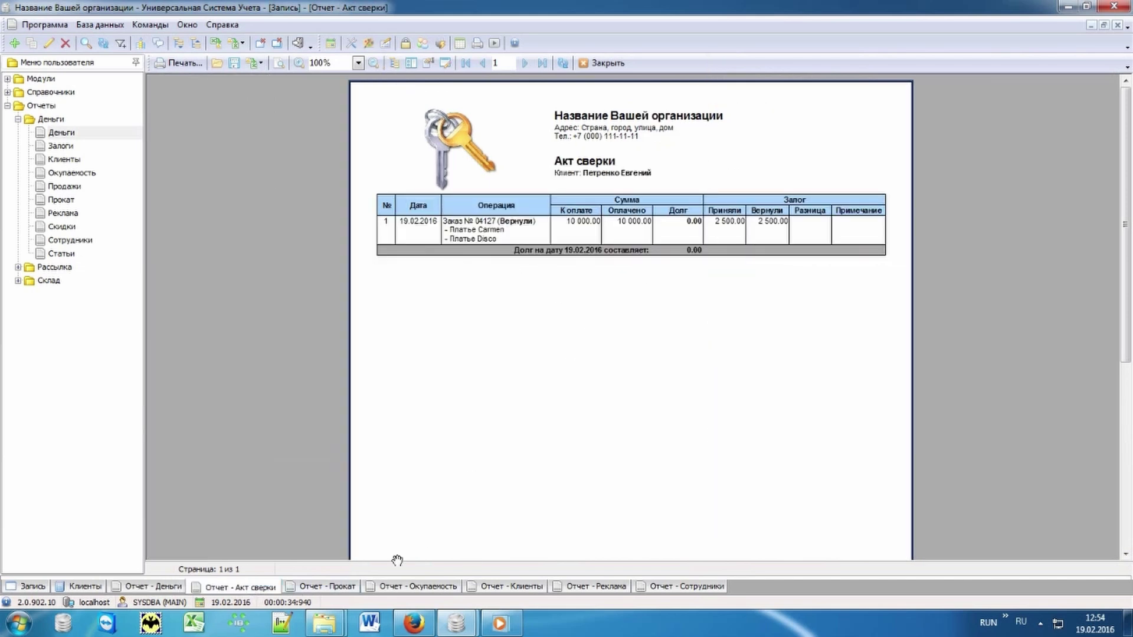
{"action": "left_click", "coordinate": [342, 587]}
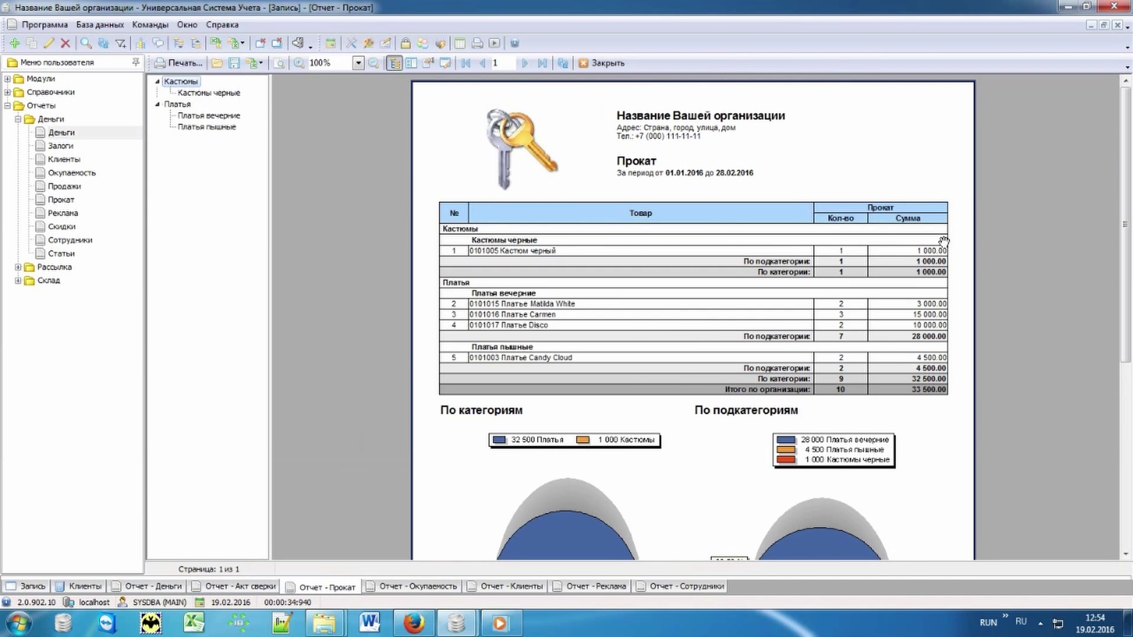
{"action": "left_click_drag", "start_coordinate": [950, 425], "coordinate": [956, 148]}
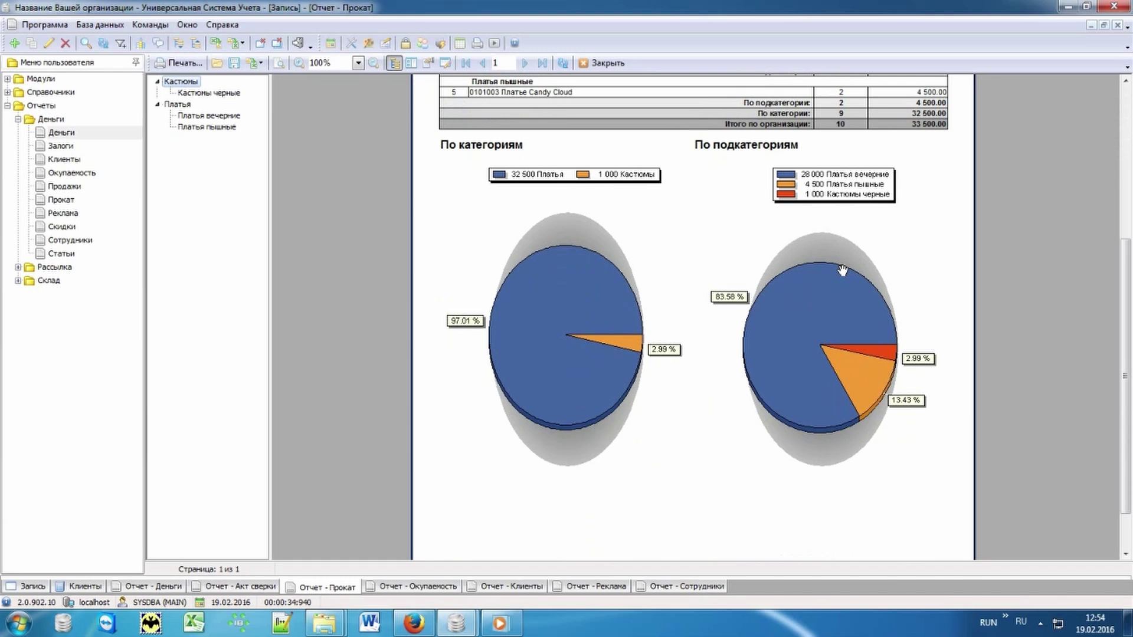
{"action": "left_click_drag", "start_coordinate": [675, 254], "coordinate": [689, 561]}
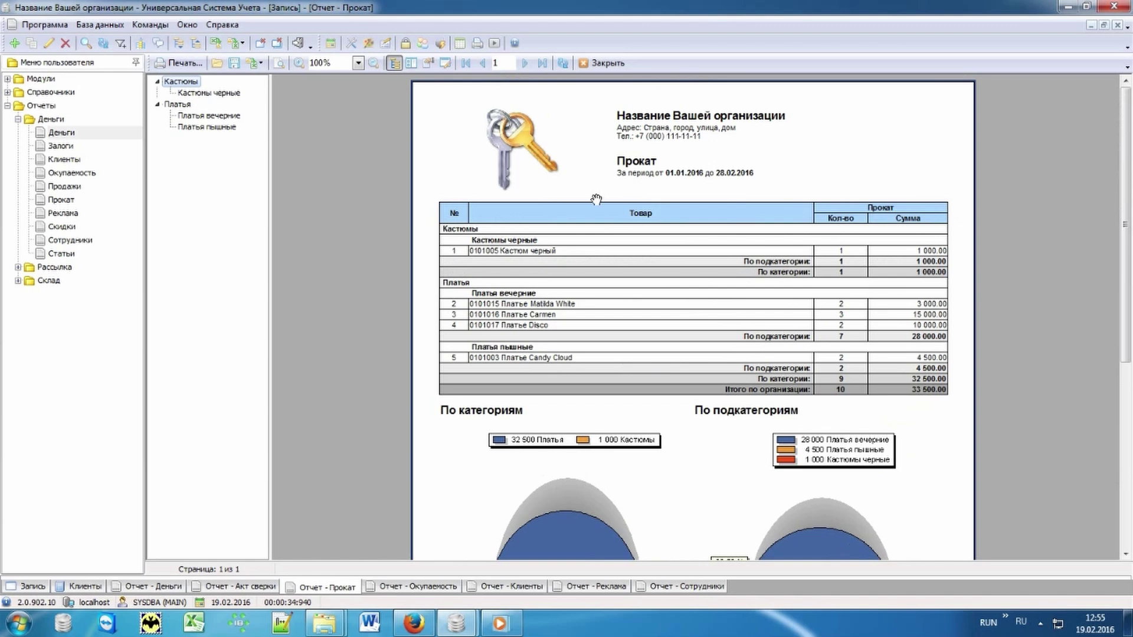
{"action": "left_click", "coordinate": [59, 187]}
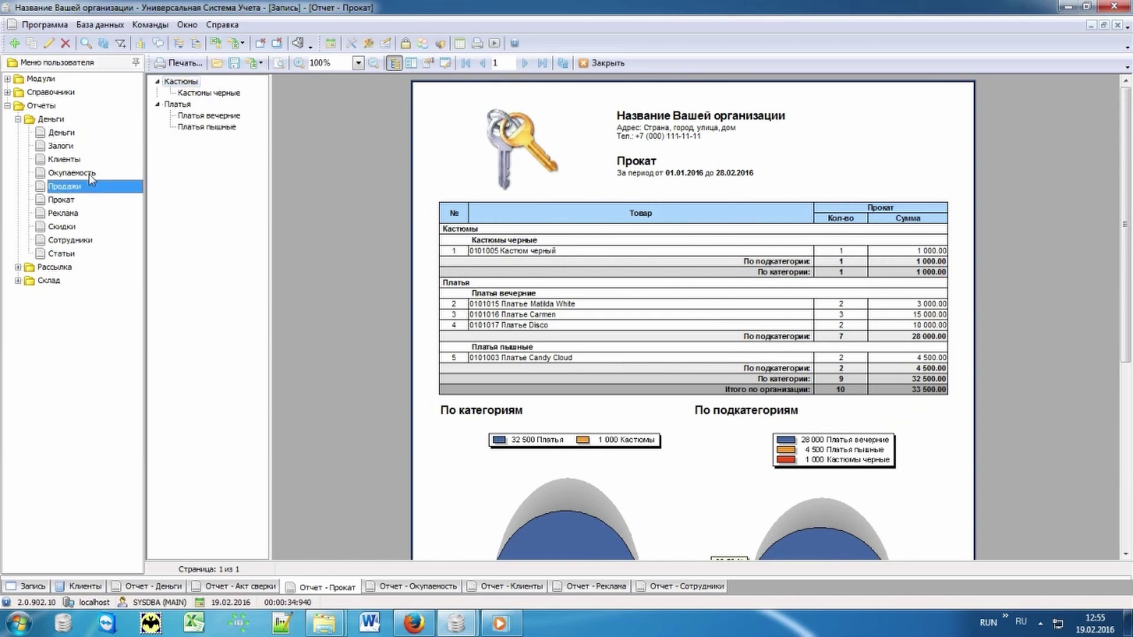
- Display the Окупаемость, Клиенты and Реклама reports, ending on Сотрудники with 55 500.00 in sales
{"action": "left_click", "coordinate": [88, 173]}
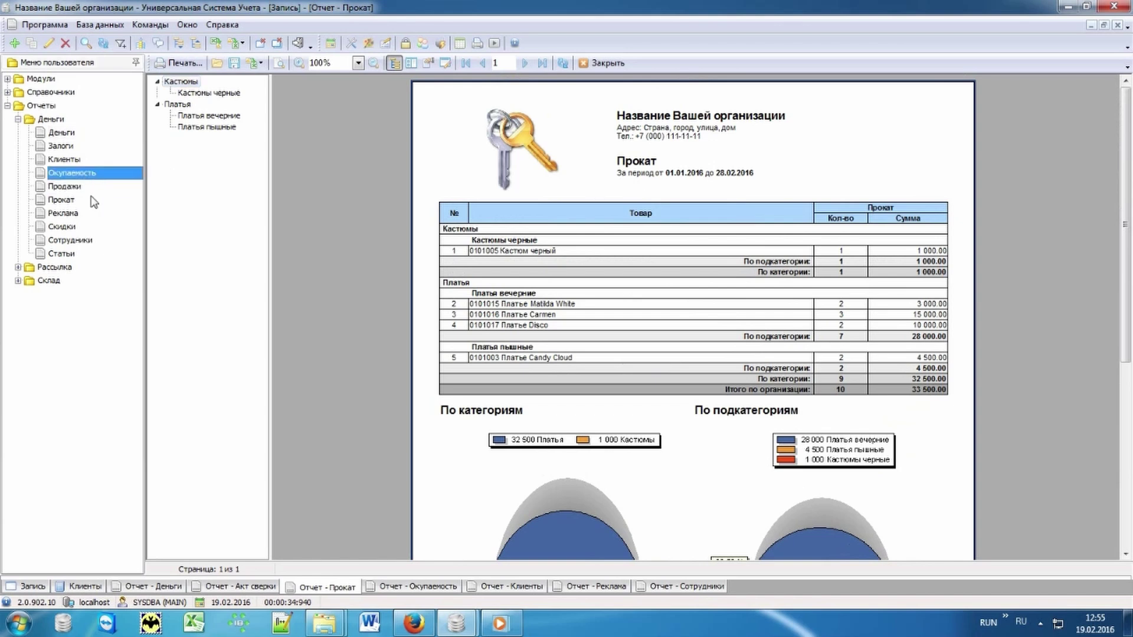
{"action": "left_click", "coordinate": [371, 590]}
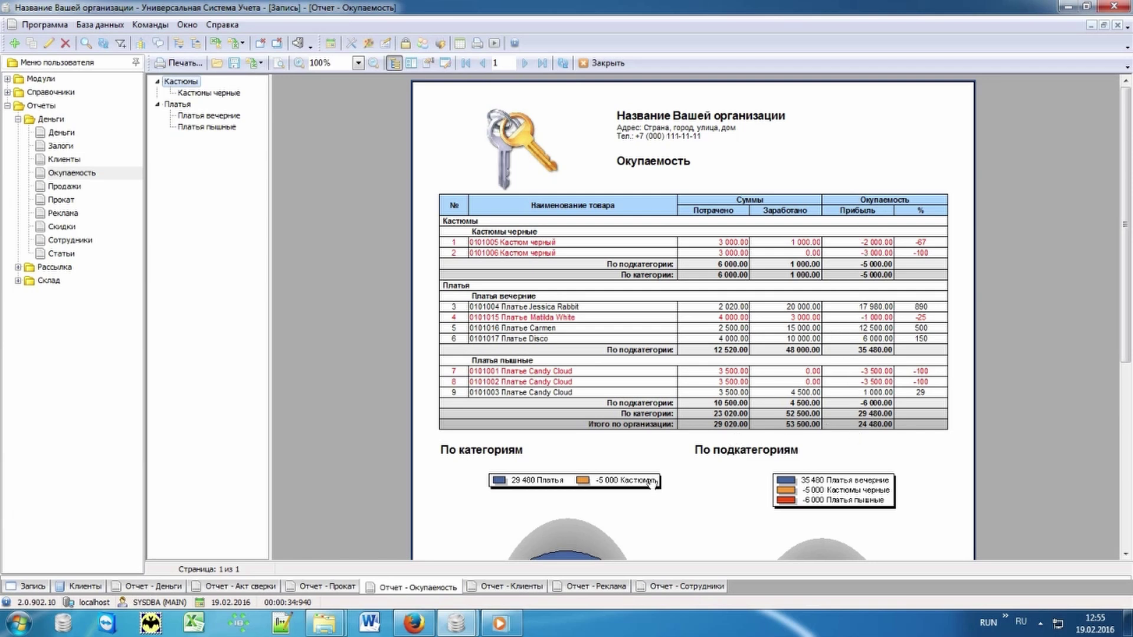
{"action": "left_click", "coordinate": [500, 590]}
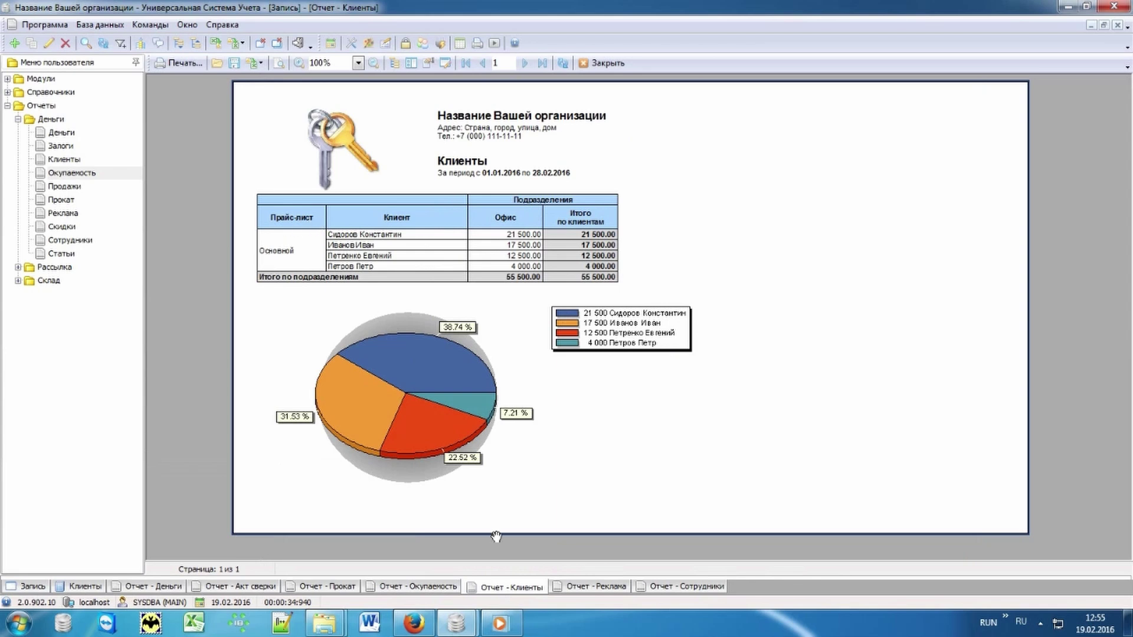
{"action": "left_click", "coordinate": [577, 588]}
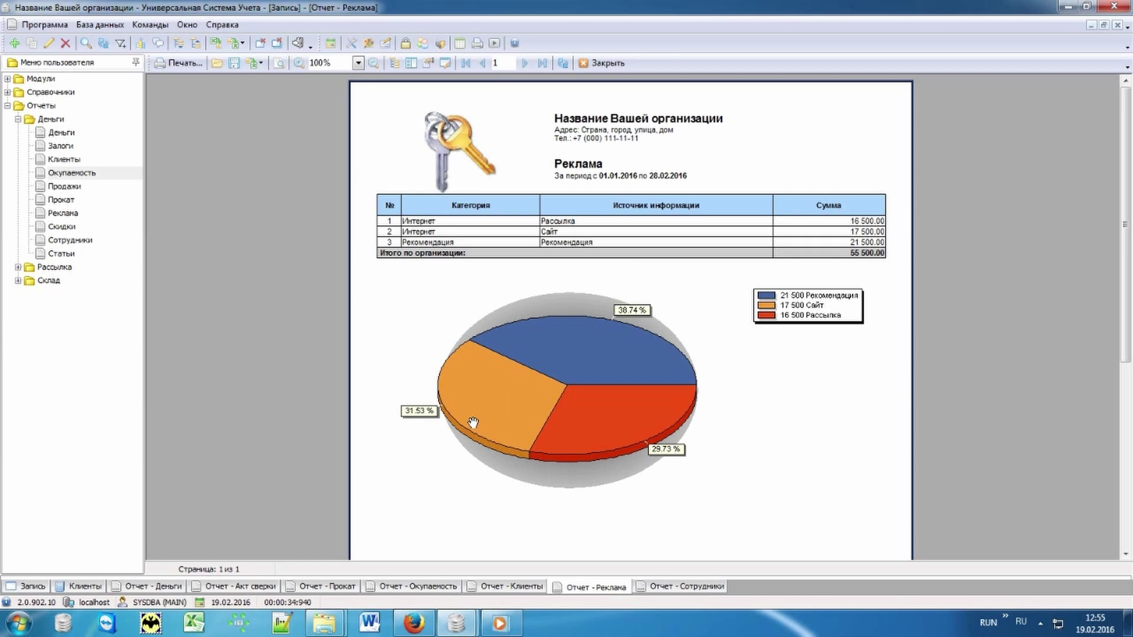
{"action": "left_click", "coordinate": [662, 587]}
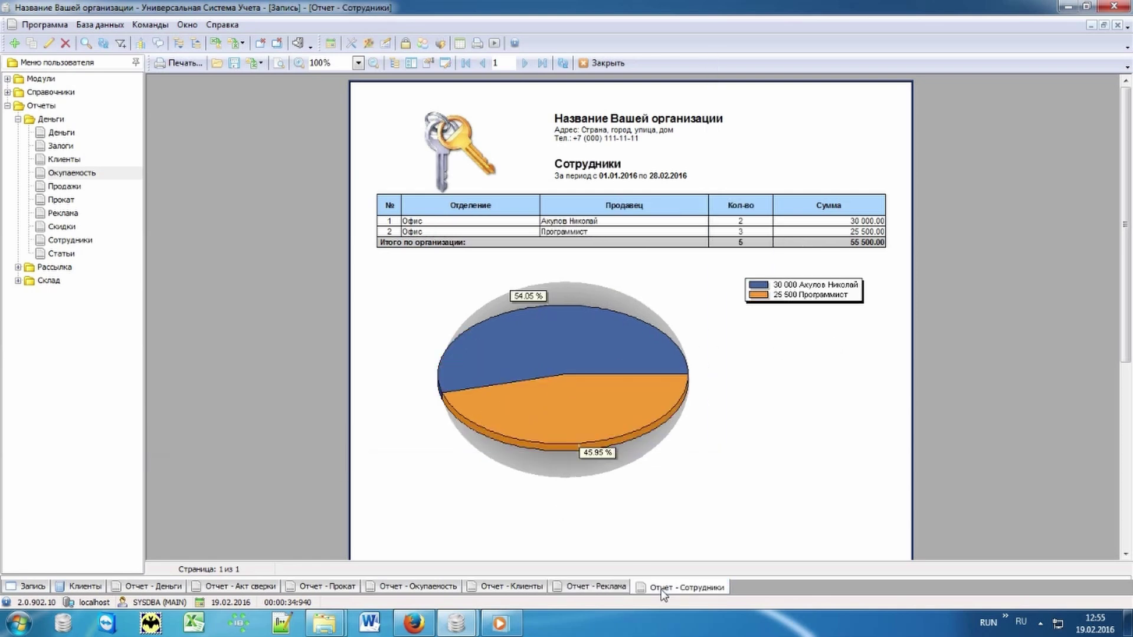